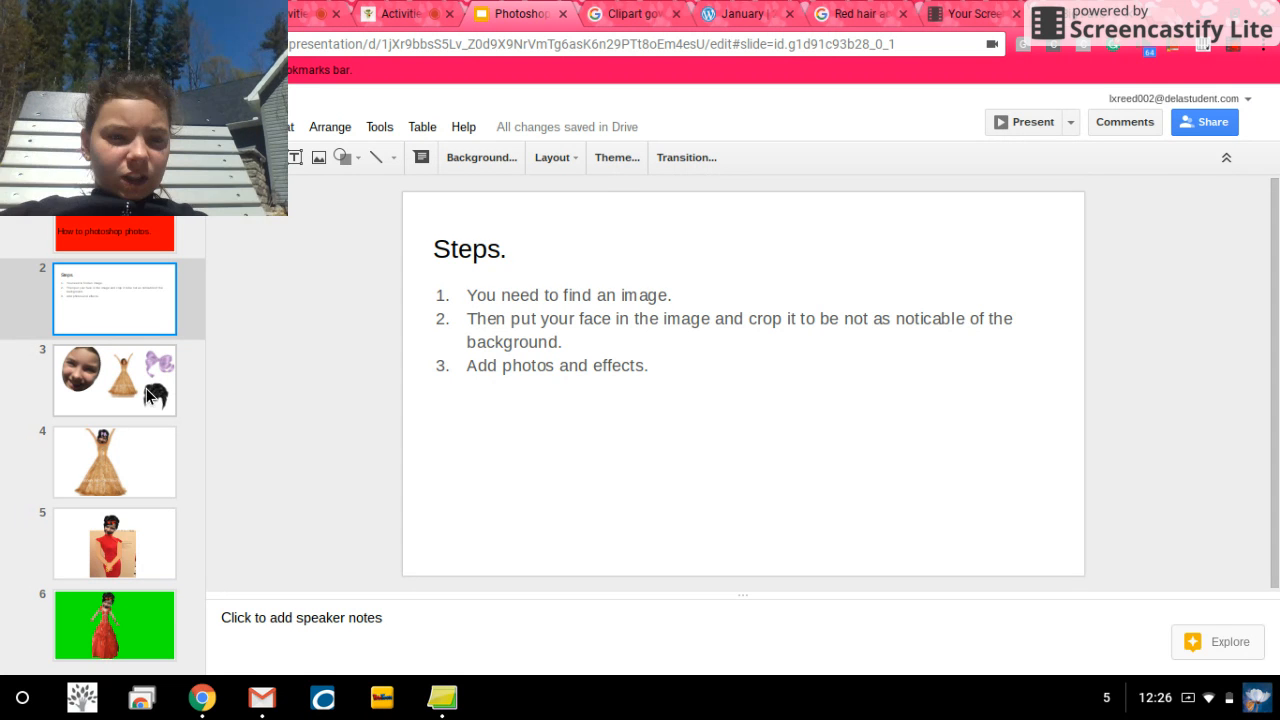
Step: Open slide 3 with the separate picture pieces and select the black wig to point it out
click(91, 378)
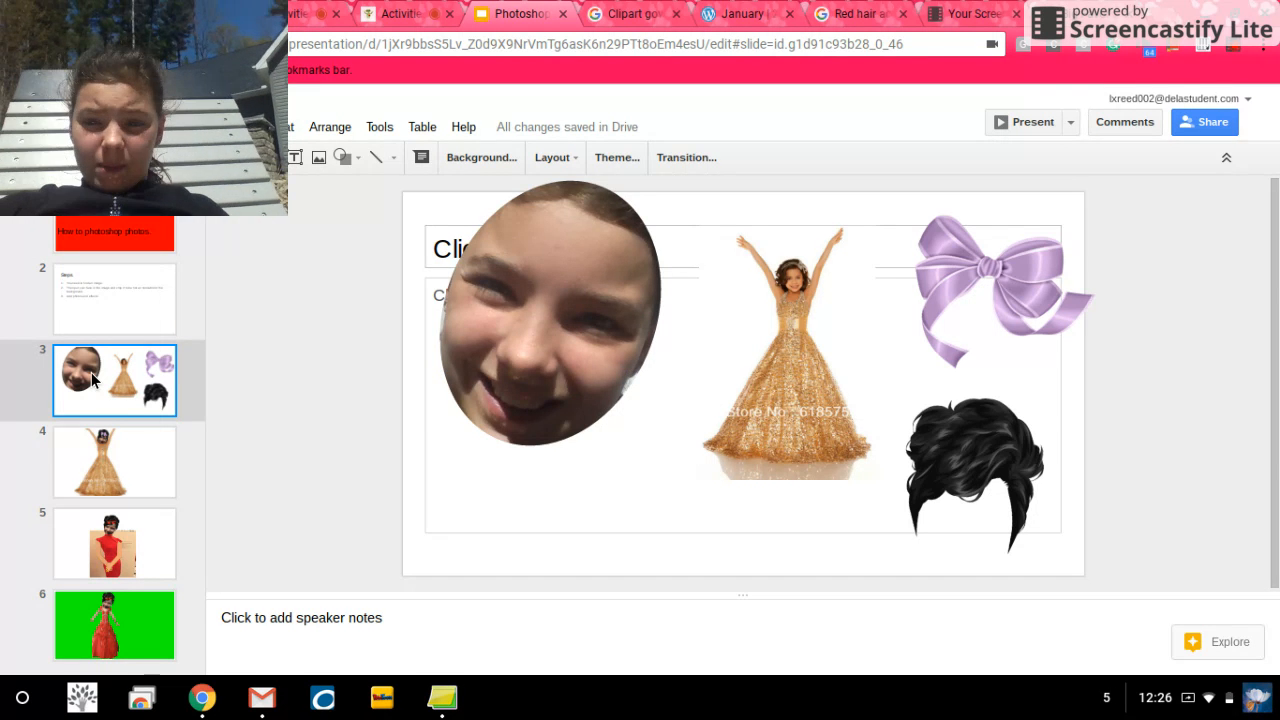
click(914, 462)
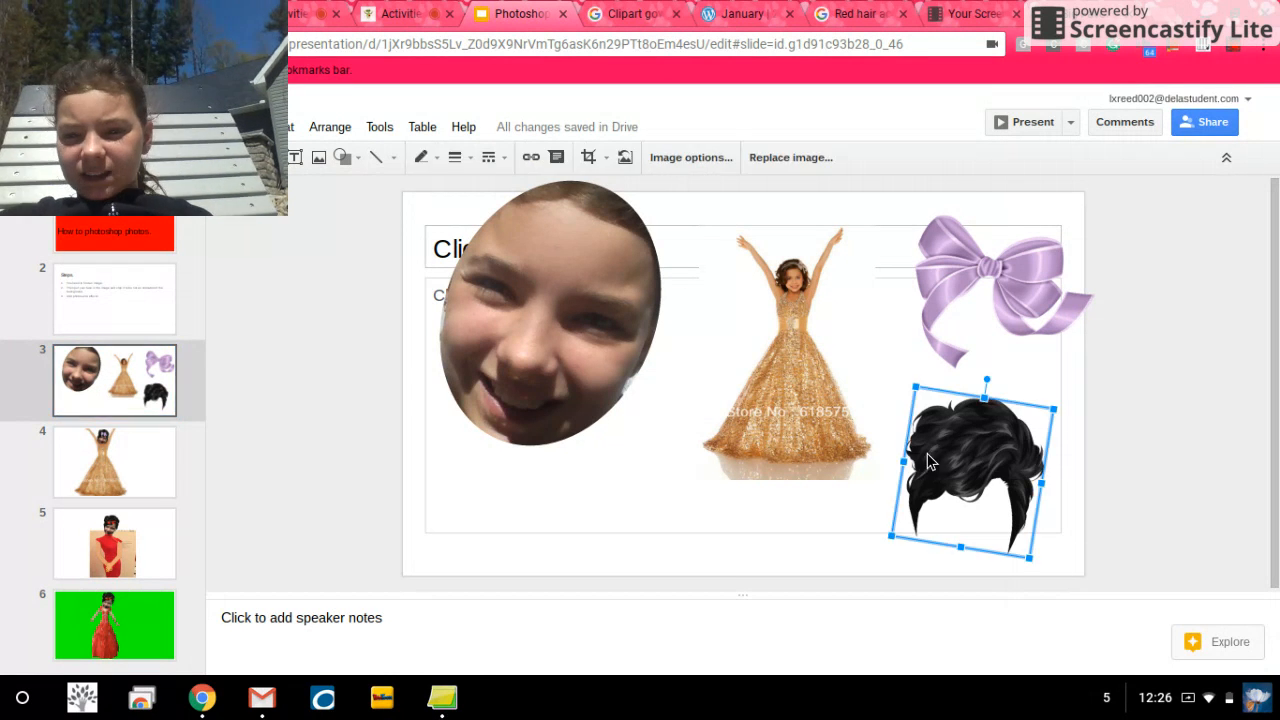
click(1075, 457)
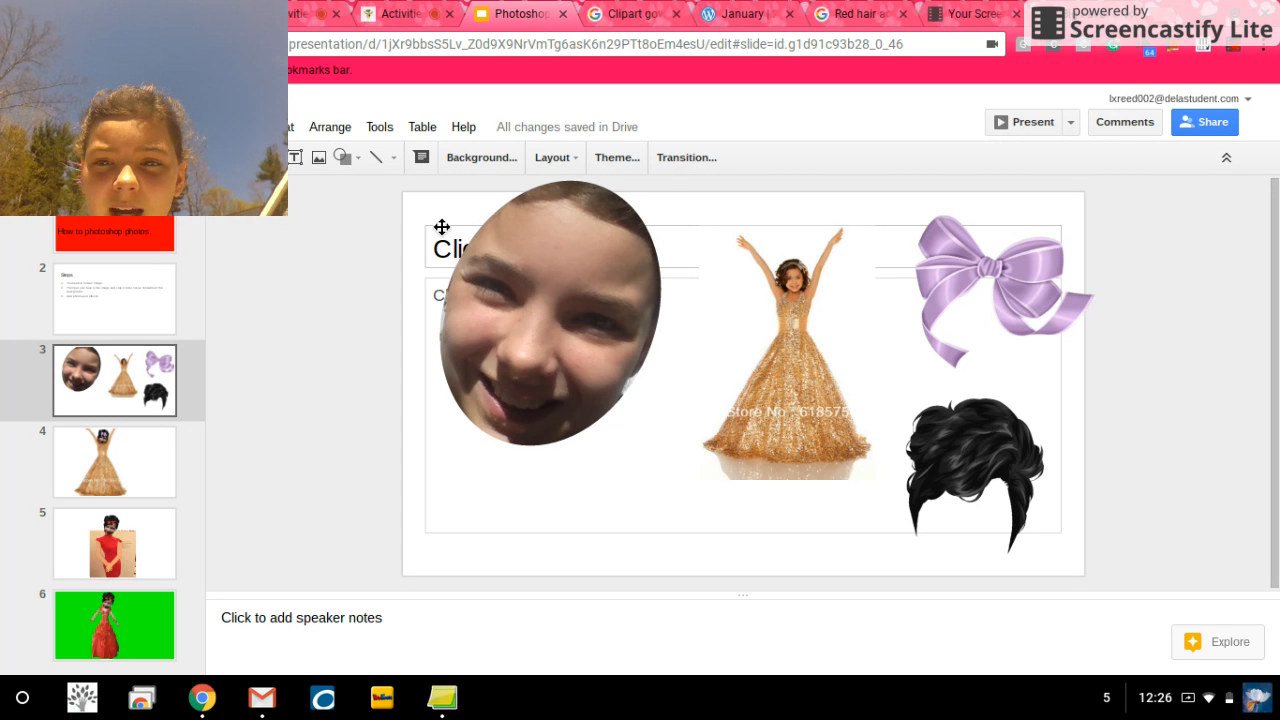
Step: Show the crop area of the face picture on slide 3 and view the available crop mask shapes without applying one
double_click(482, 297)
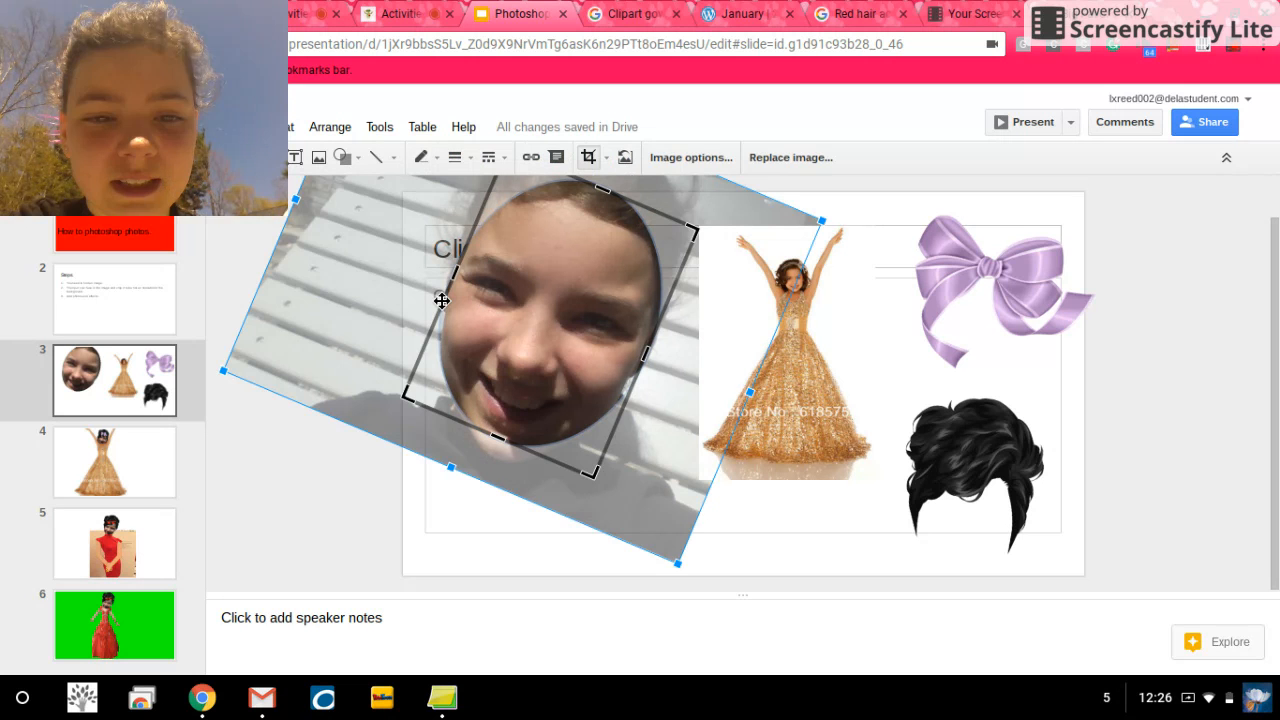
click(325, 498)
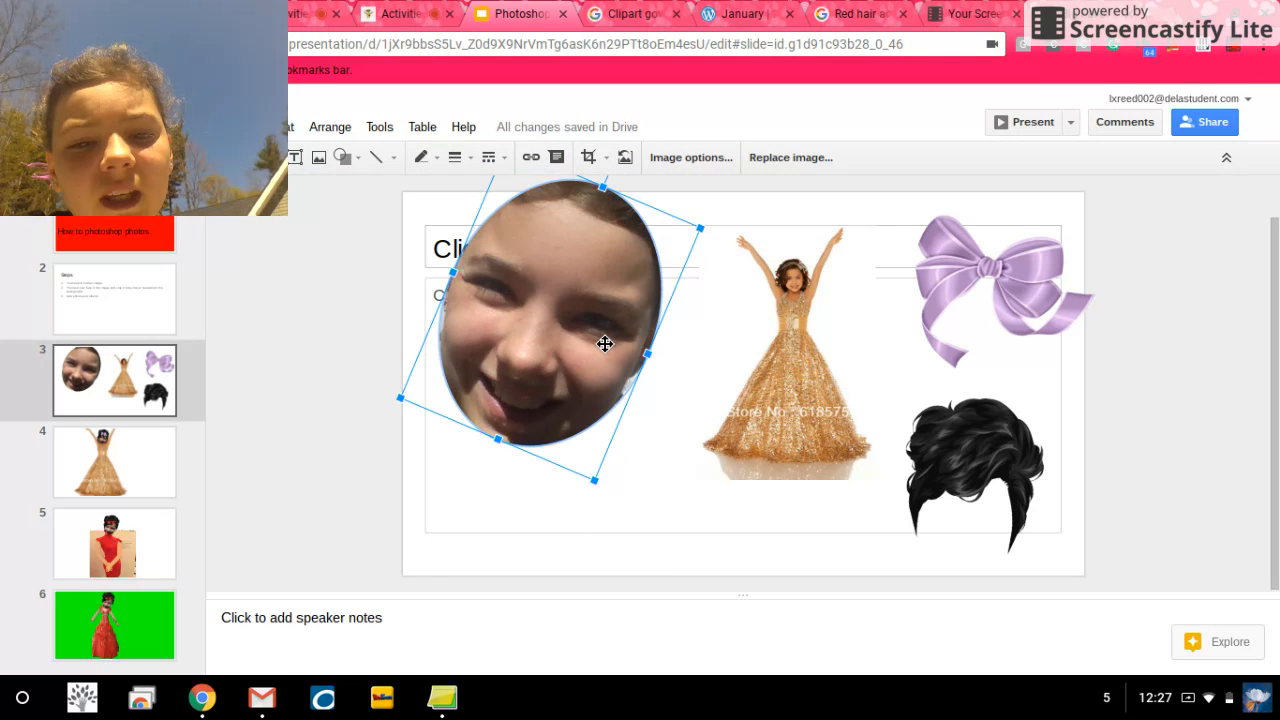
double_click(605, 343)
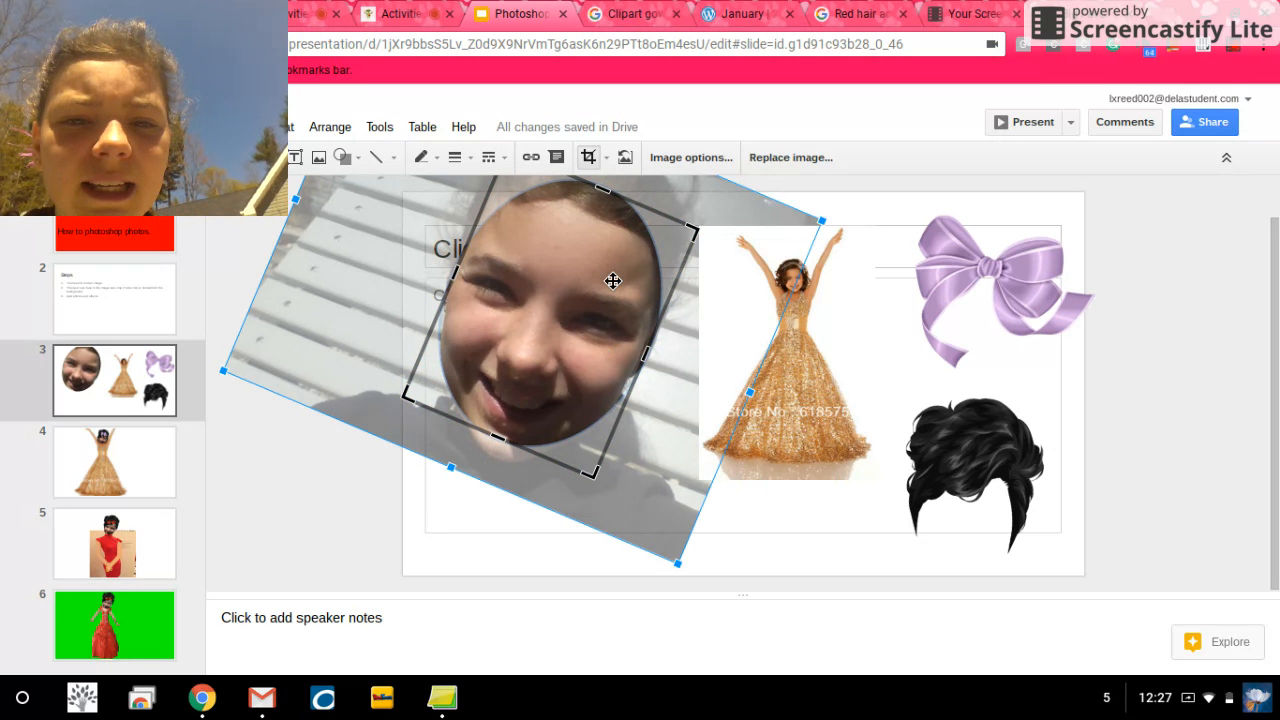
click(607, 158)
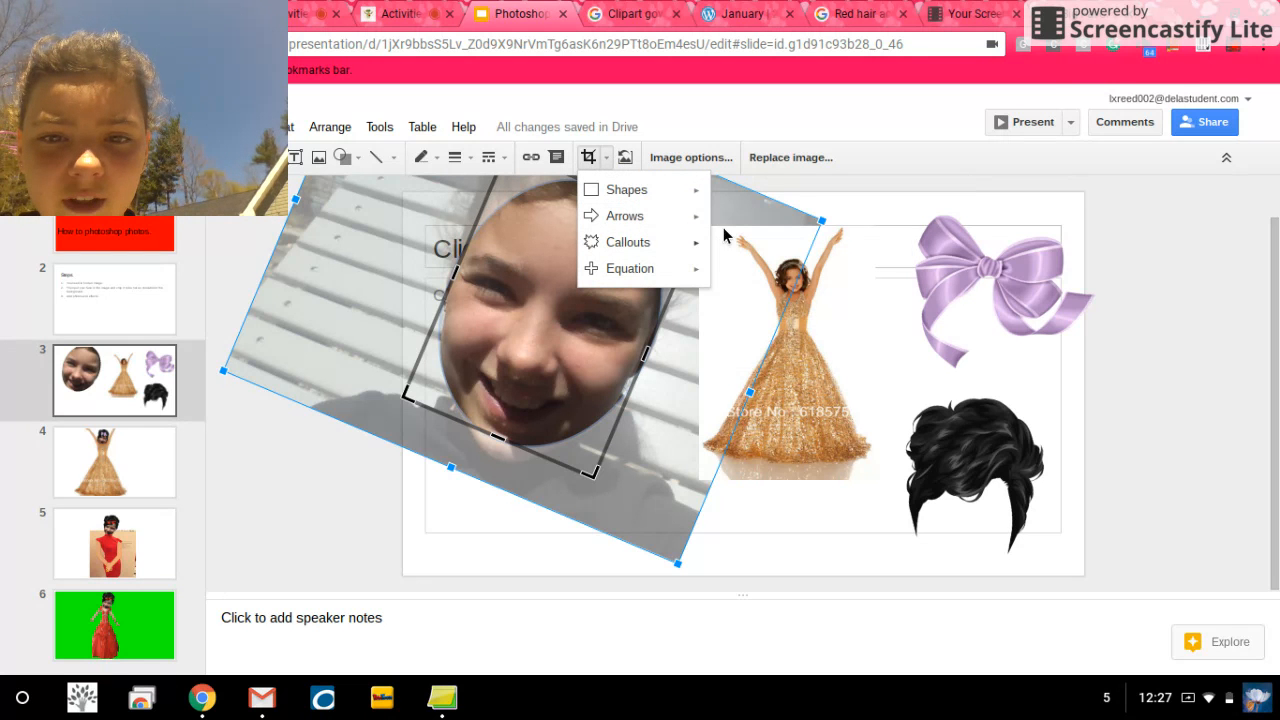
mouse_move(676, 190)
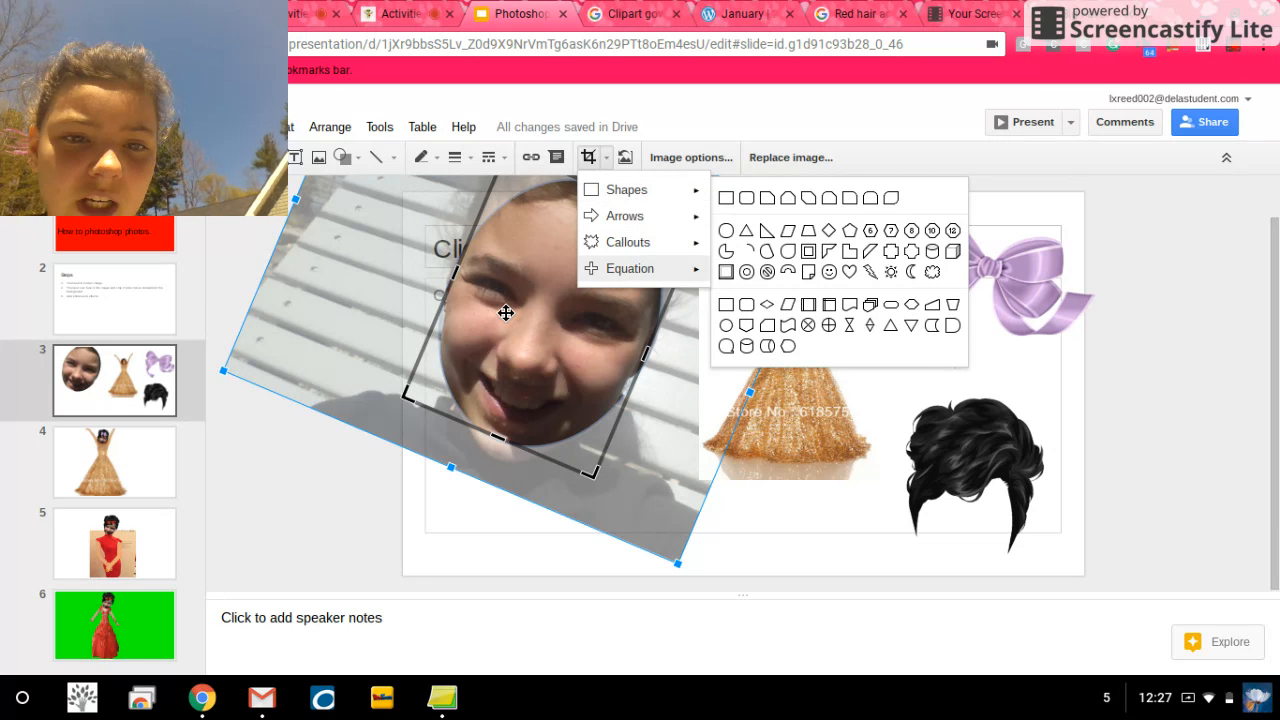
click(362, 523)
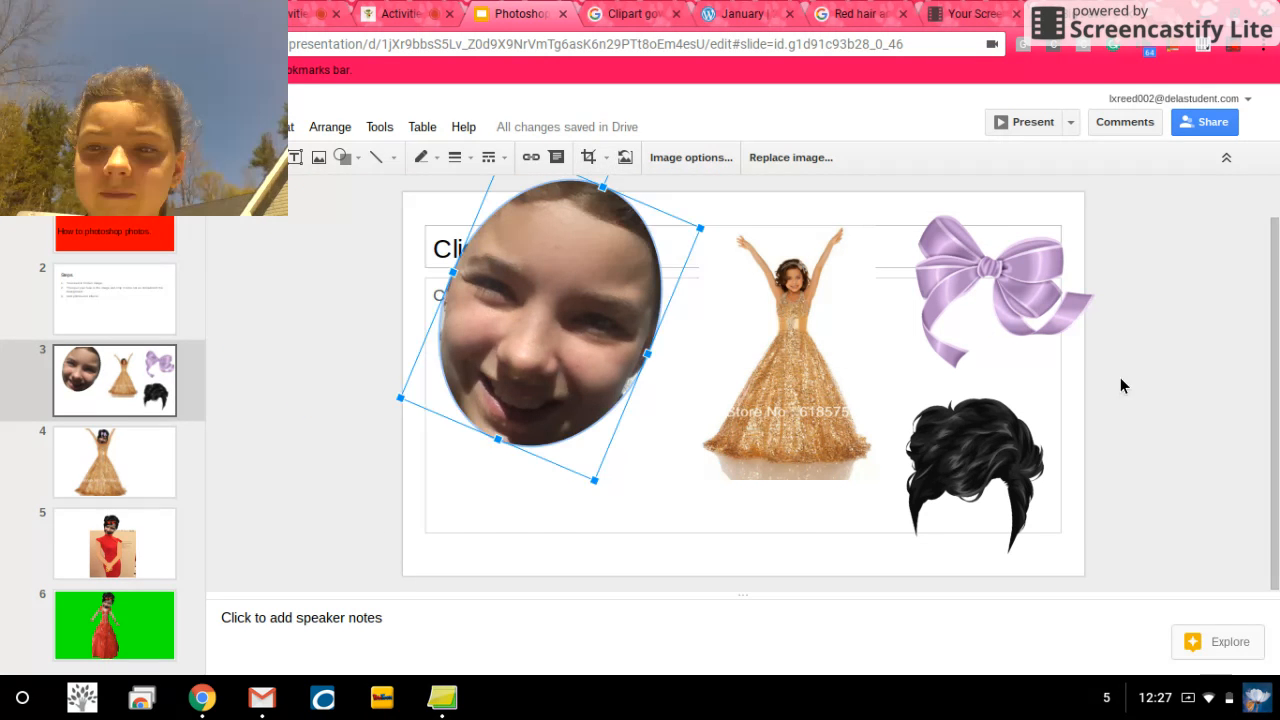
click(1120, 383)
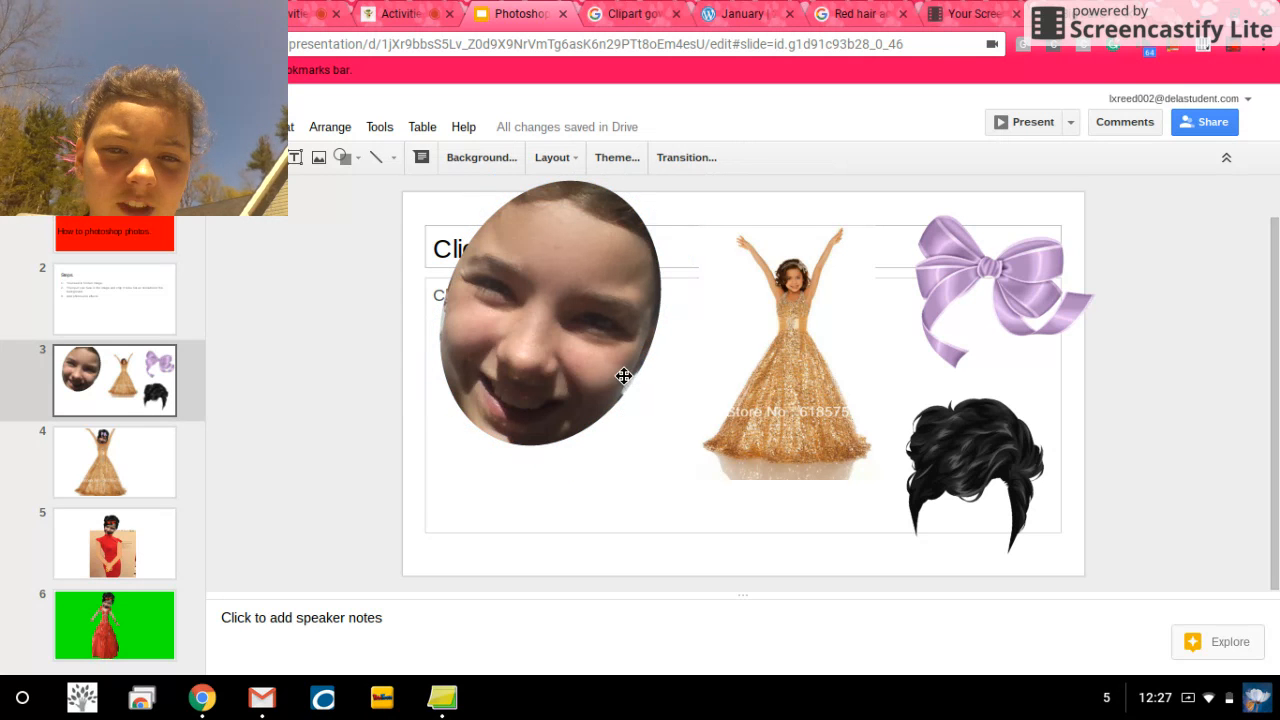
Step: On slide 4, move the purple bow, black wig and face off the gold gown figure into the blank area beside it
click(126, 463)
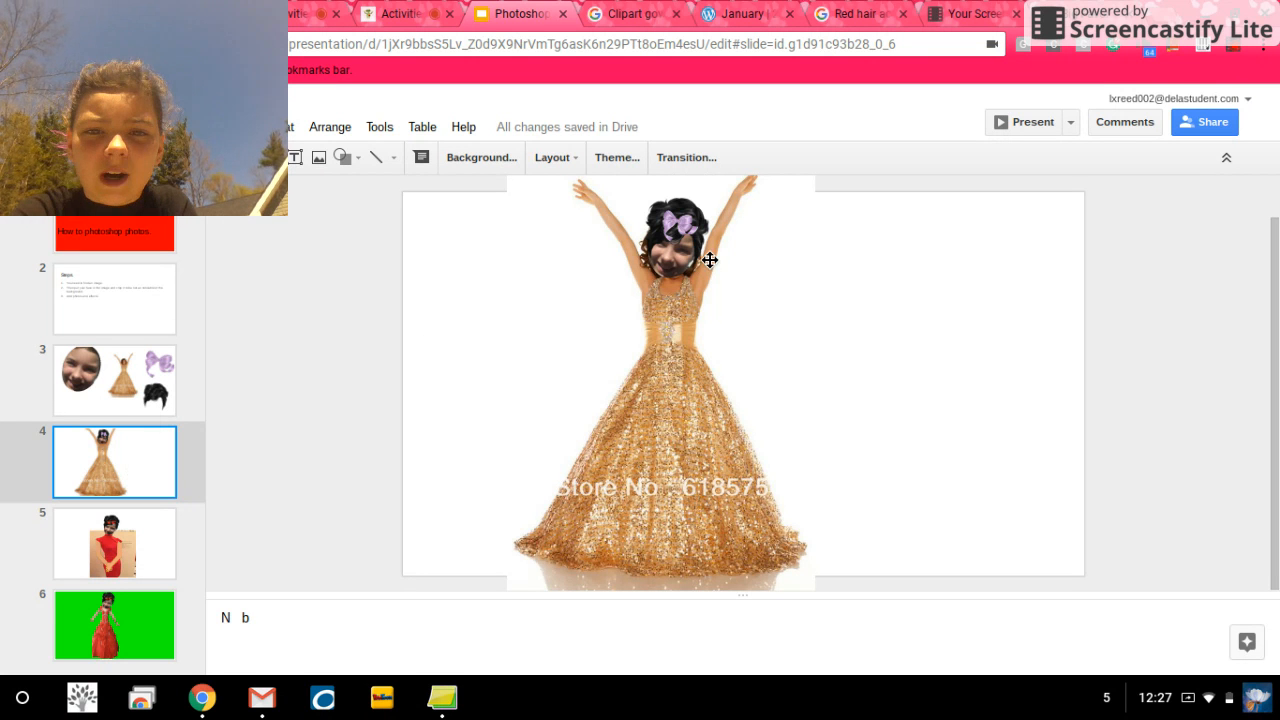
drag(709, 260, 848, 269)
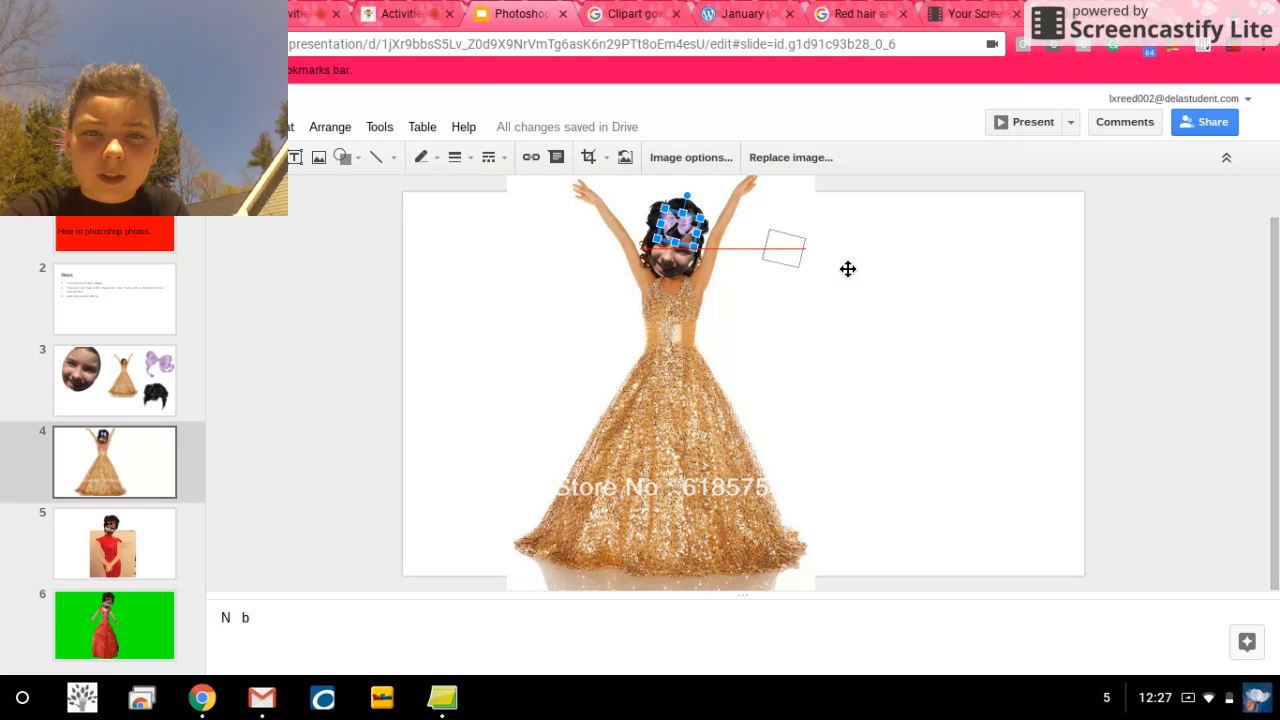
drag(684, 226, 940, 343)
drag(652, 249, 948, 372)
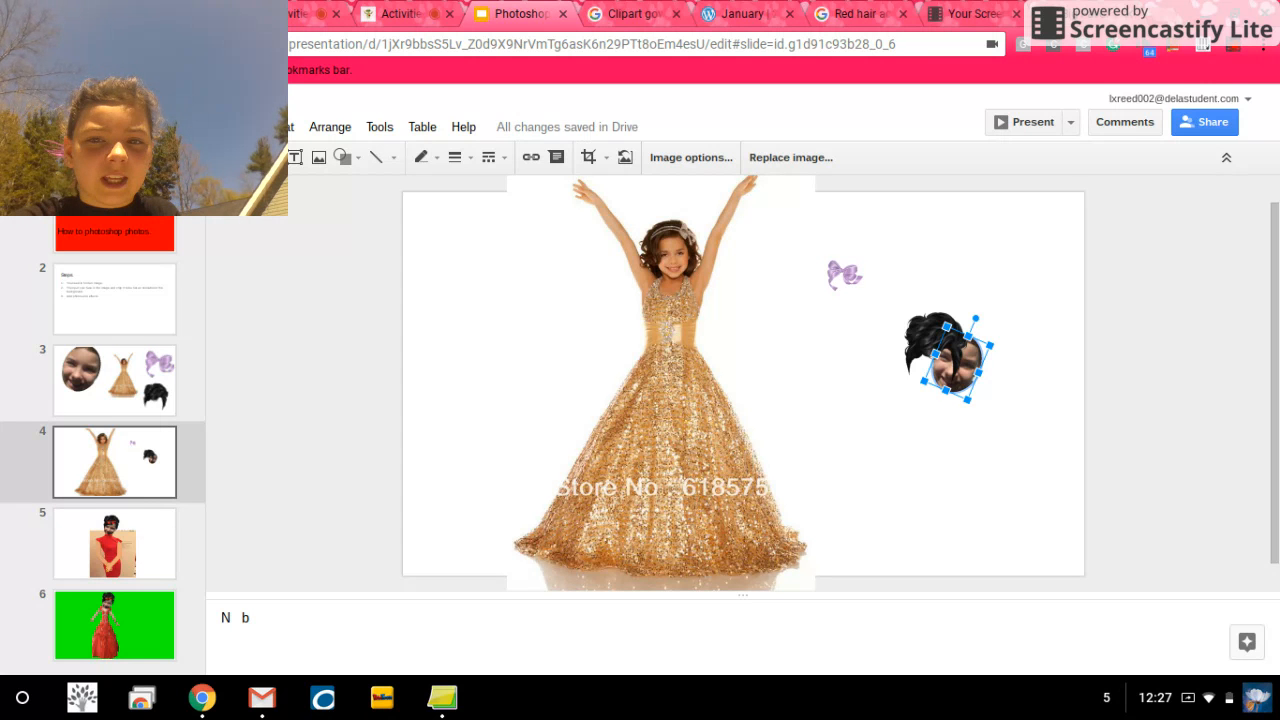
Step: Reassemble the gold gown figure's head by placing the face, black wig and purple bow back on it
drag(955, 358, 676, 228)
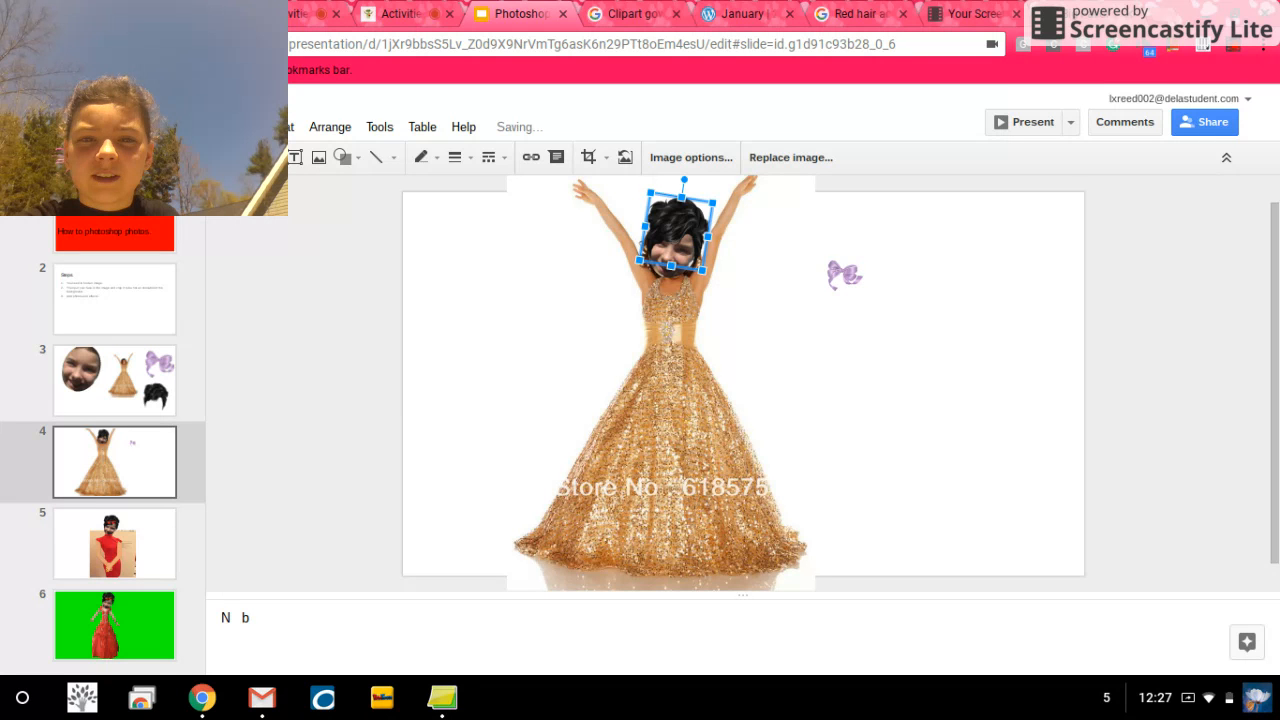
drag(844, 275, 679, 227)
click(1100, 377)
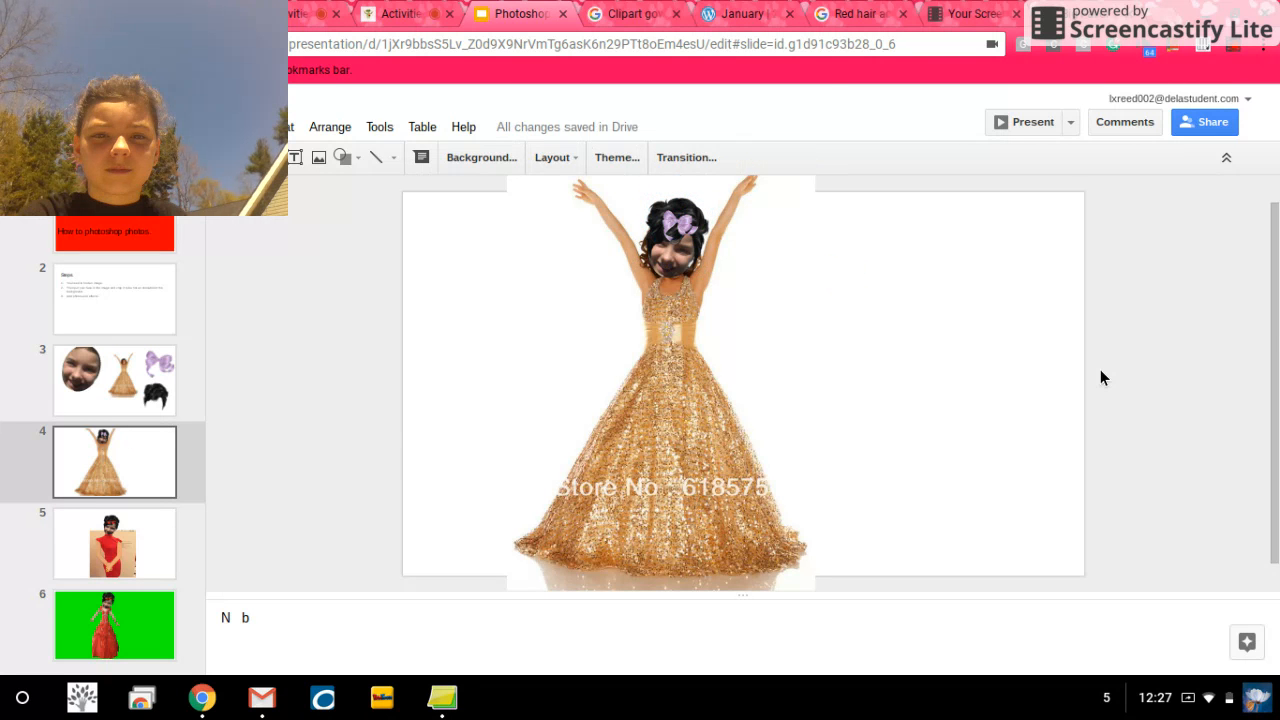
Step: On slide 5, select the arm pictures and move the red dress photo out from beneath them to the slide's right side
click(76, 535)
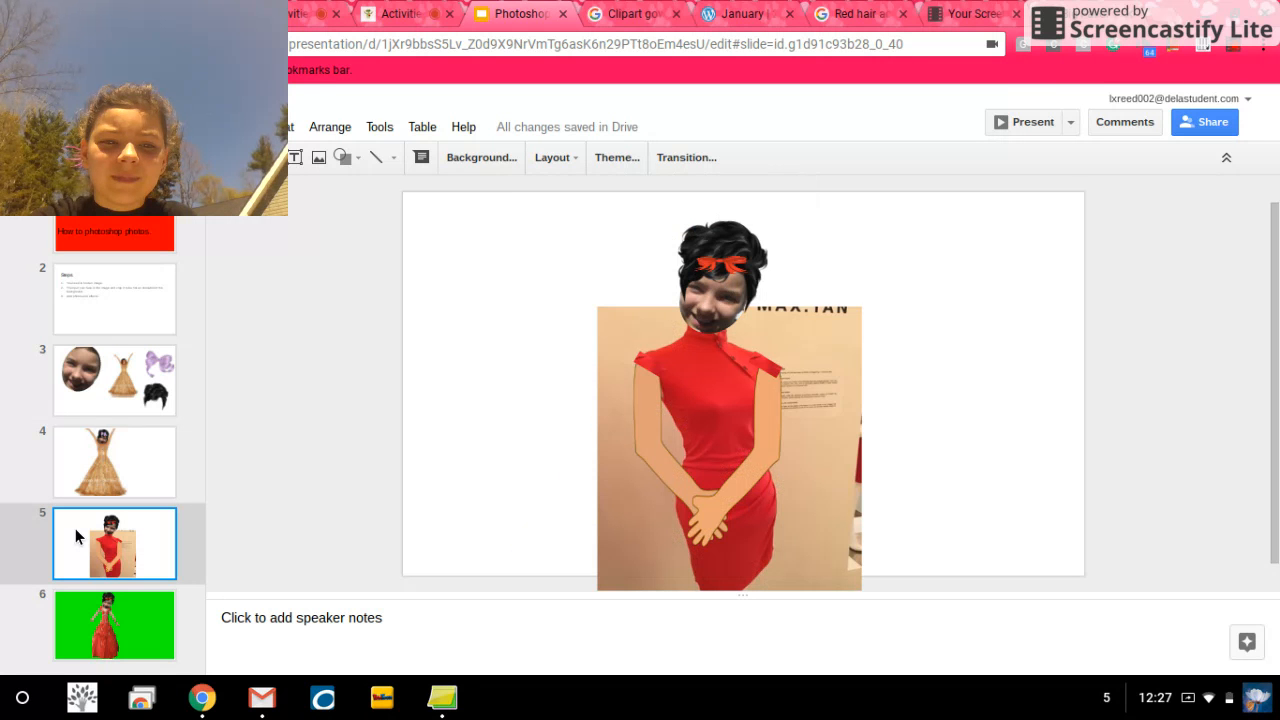
click(652, 454)
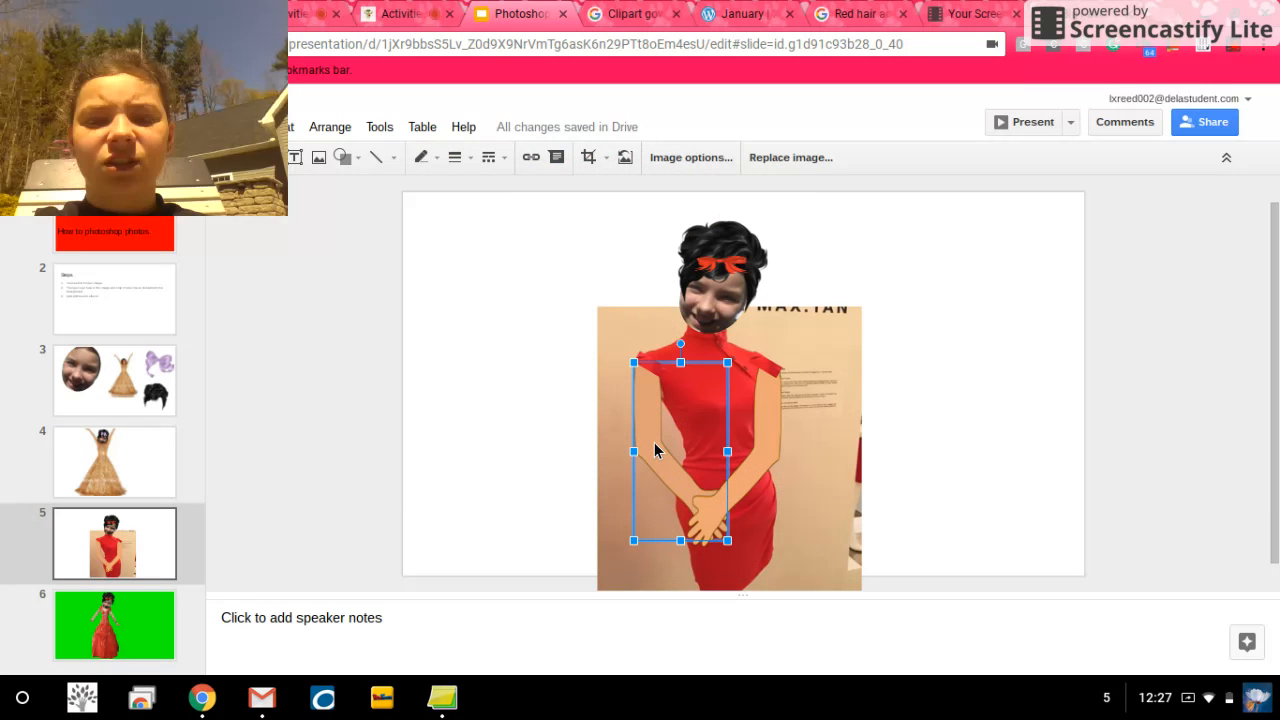
click(750, 428)
drag(842, 364, 953, 371)
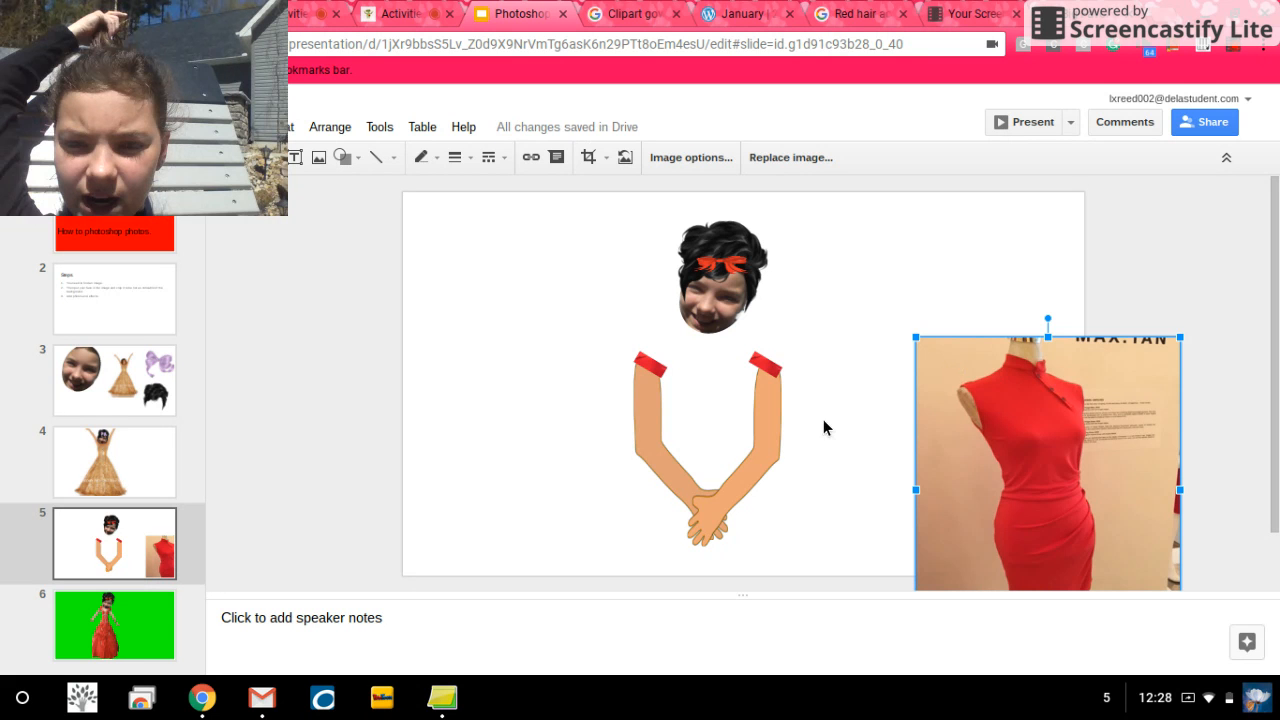
Step: Select both red sleeve patches and the red bow to point them out, and move the dress photo back under the head and arms
click(650, 364)
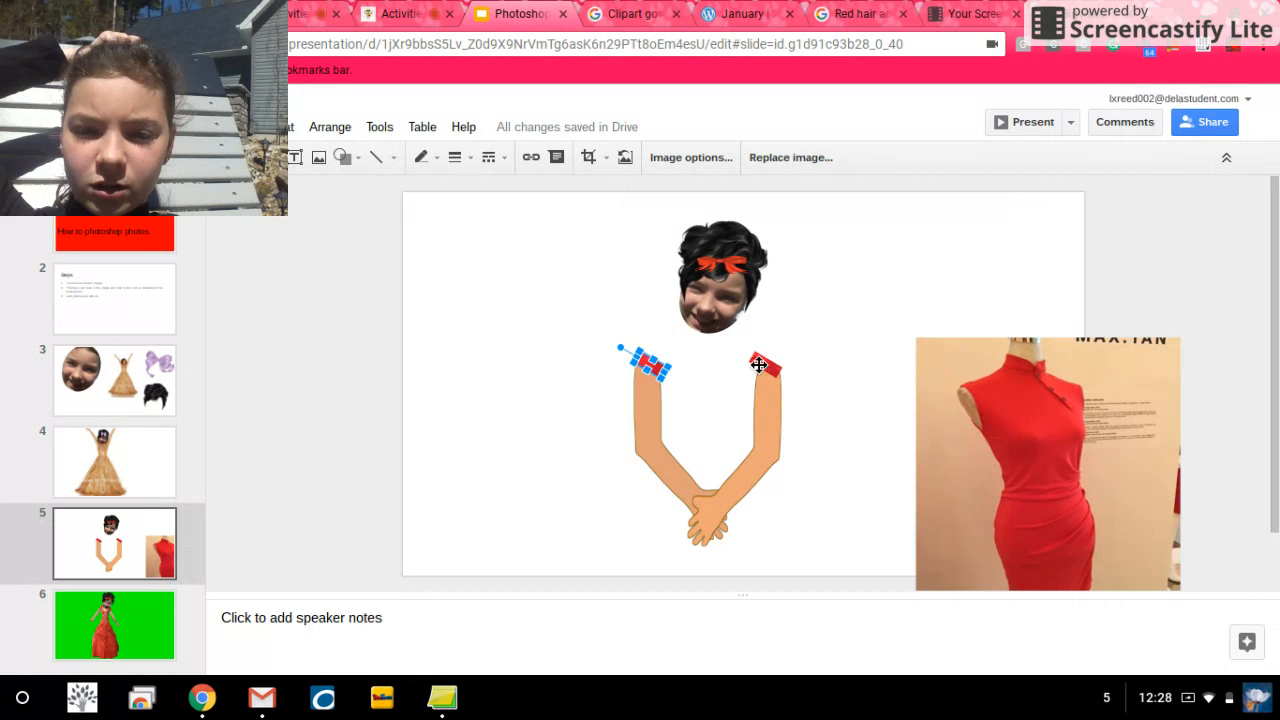
click(764, 364)
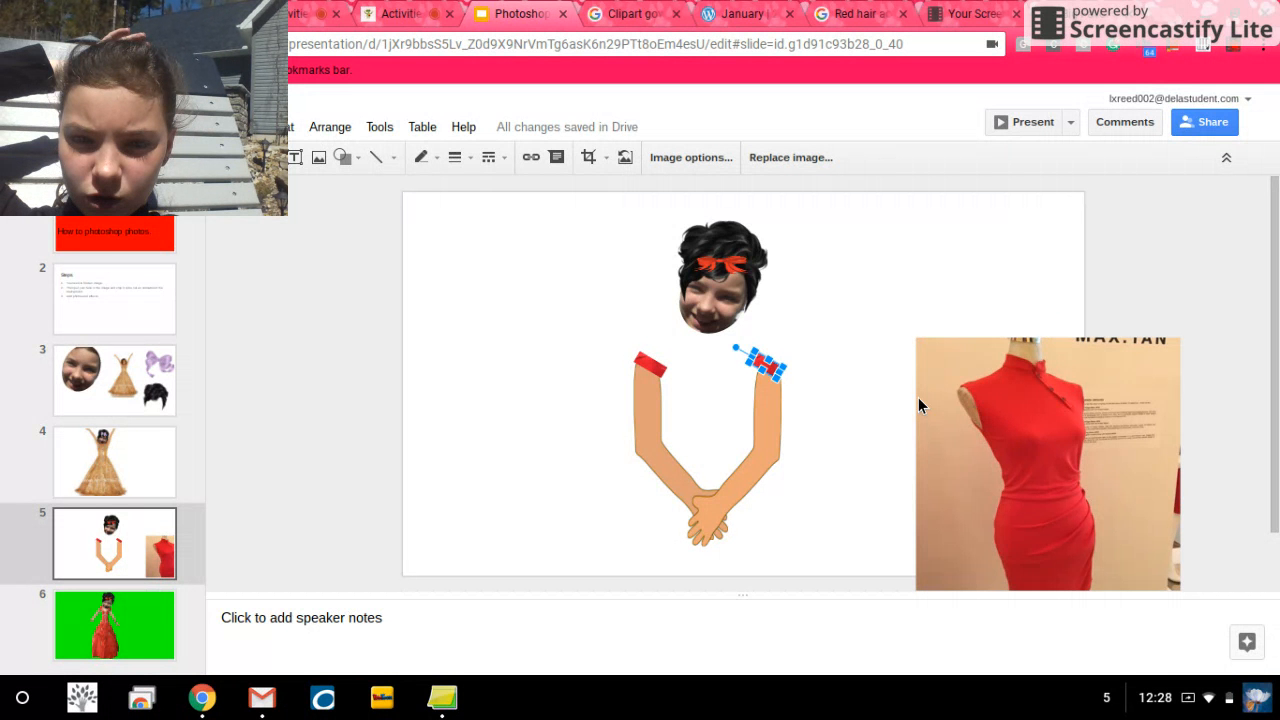
click(721, 261)
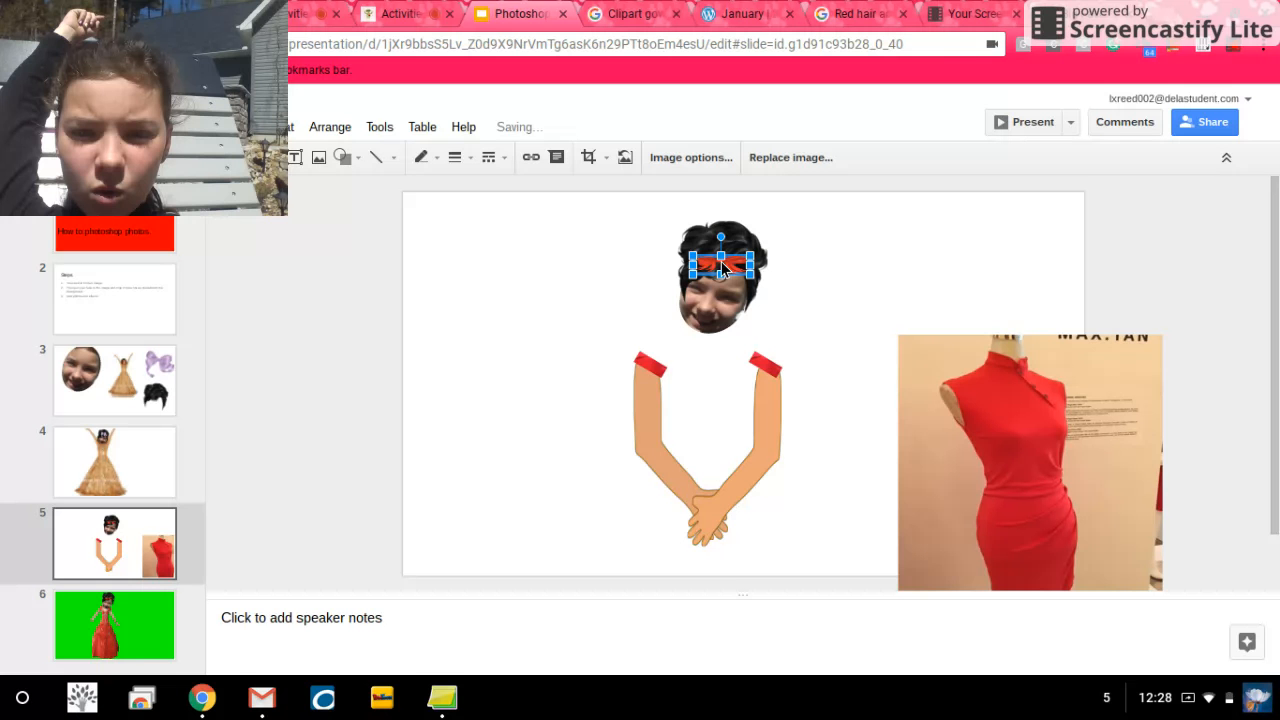
drag(1015, 344, 852, 348)
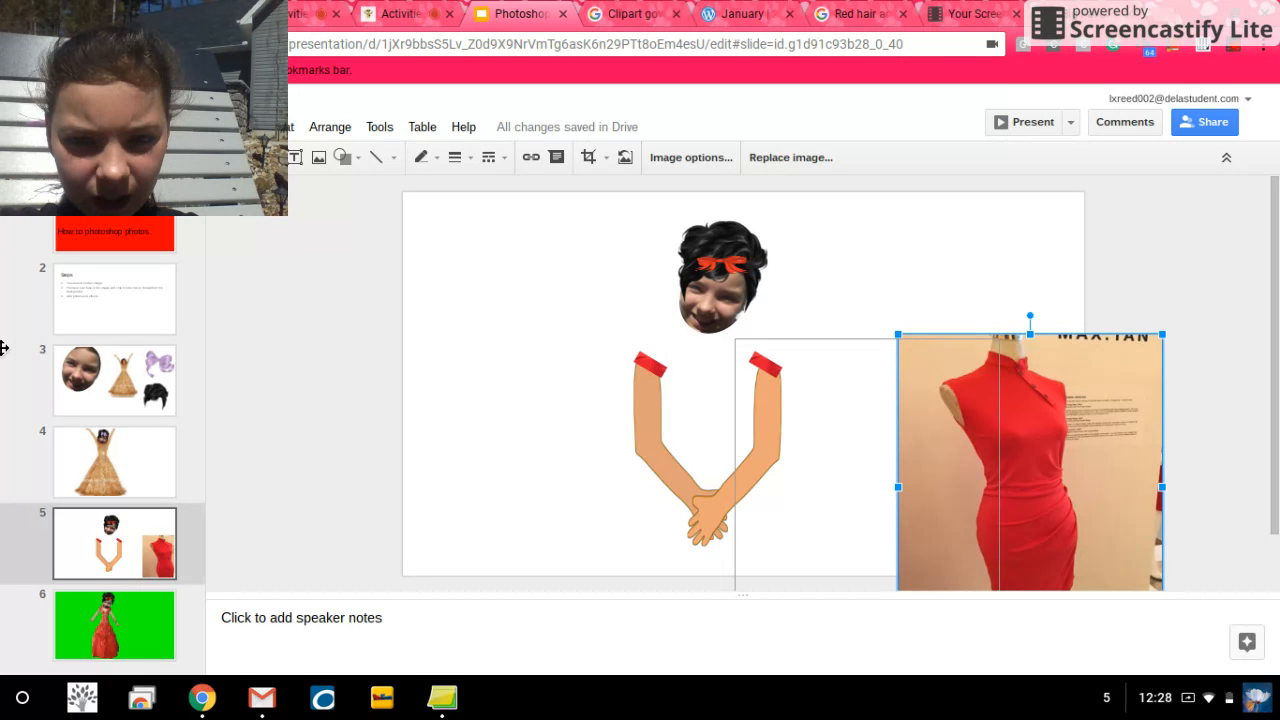
drag(852, 348, 714, 316)
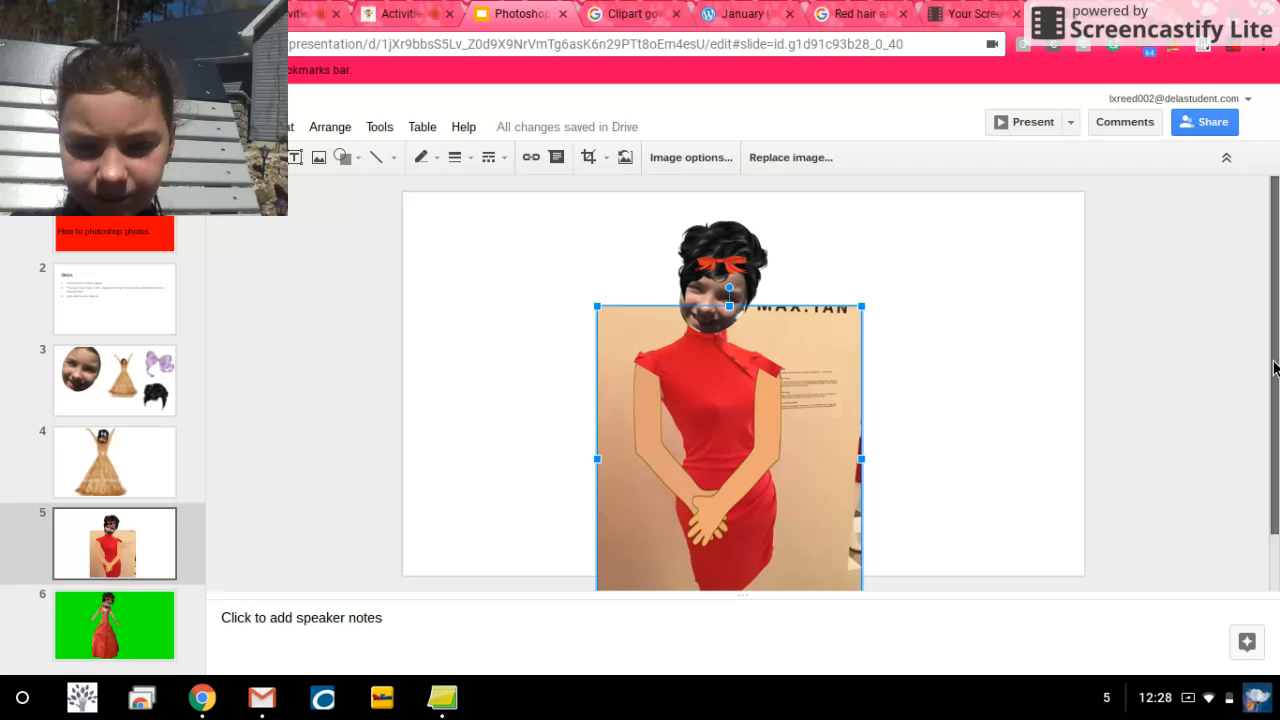
Step: Crop the lower edge of the red dress photo to just below the hands and open the image options for an arm
scroll(1273, 368, down, 1)
double_click(730, 492)
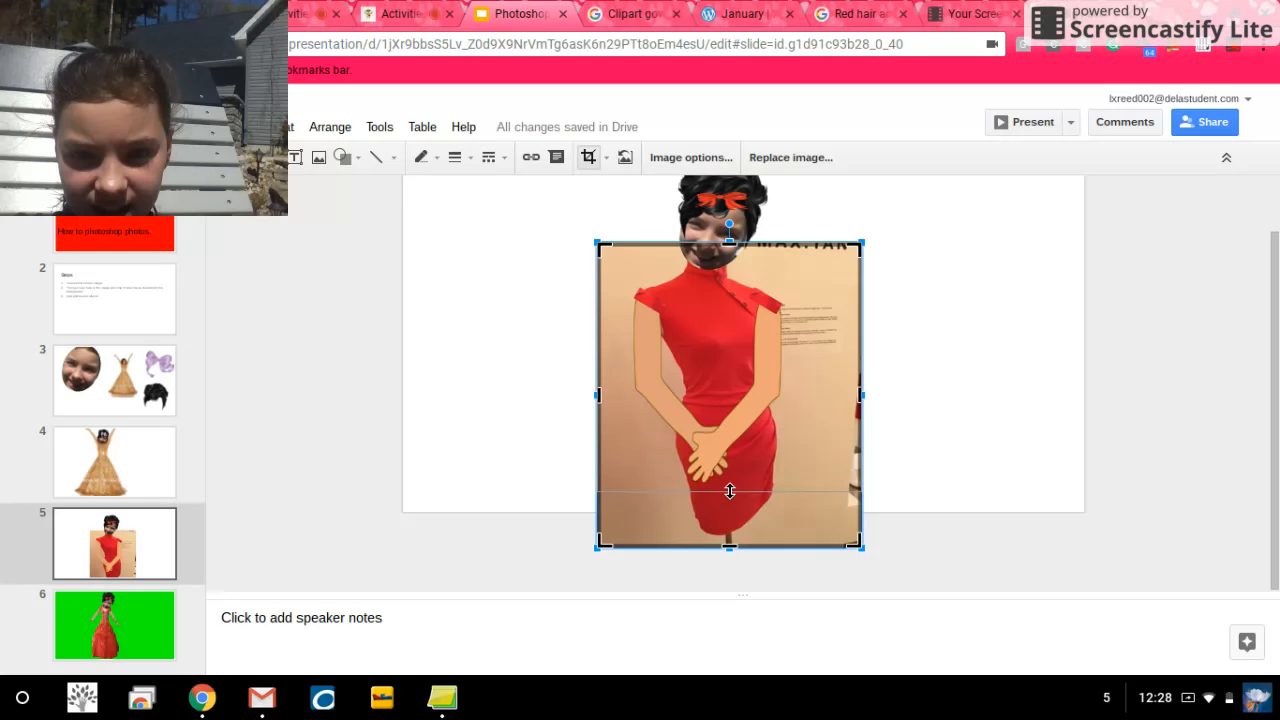
click(706, 160)
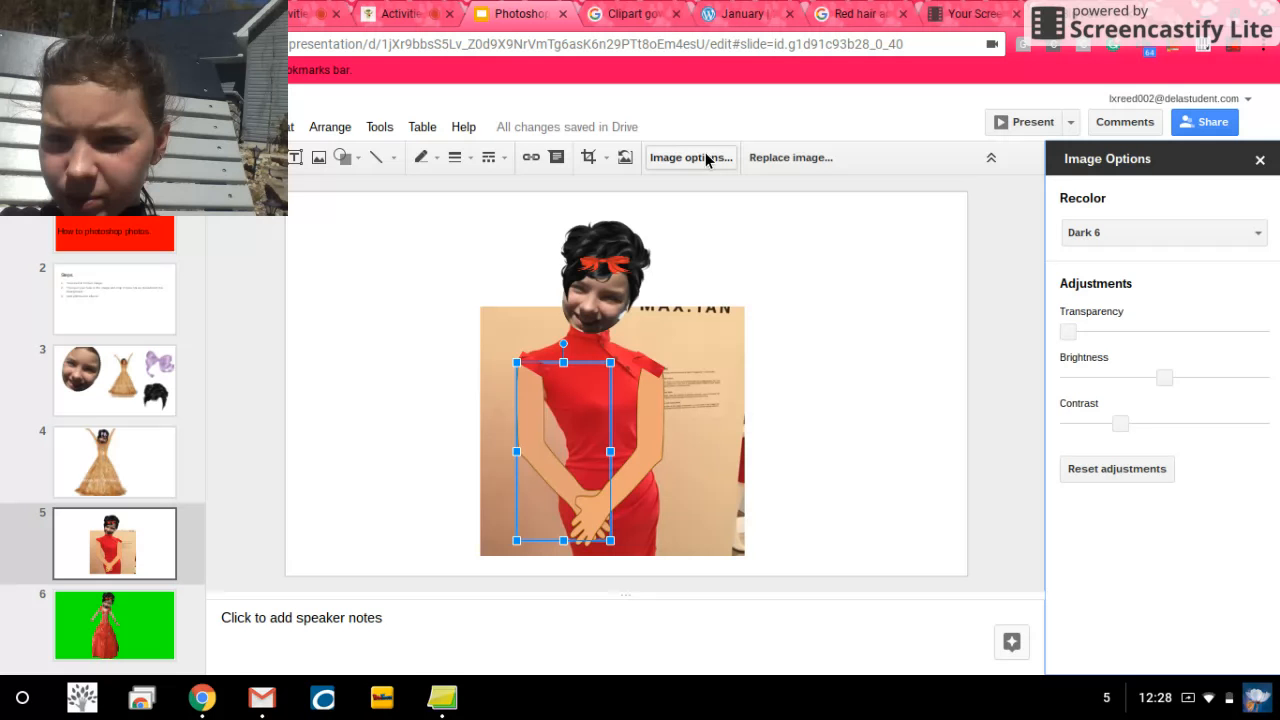
Step: On the green slide 6, widen the red gown picture slightly by extending its right side
click(120, 640)
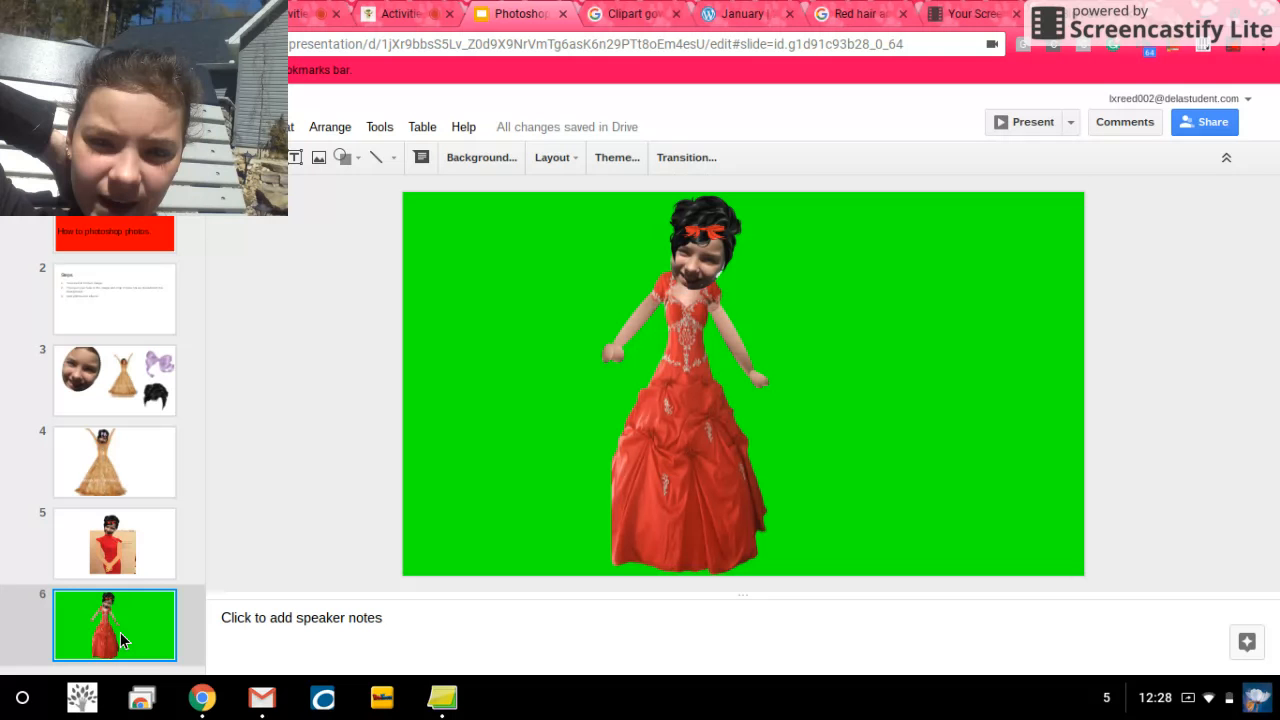
click(794, 409)
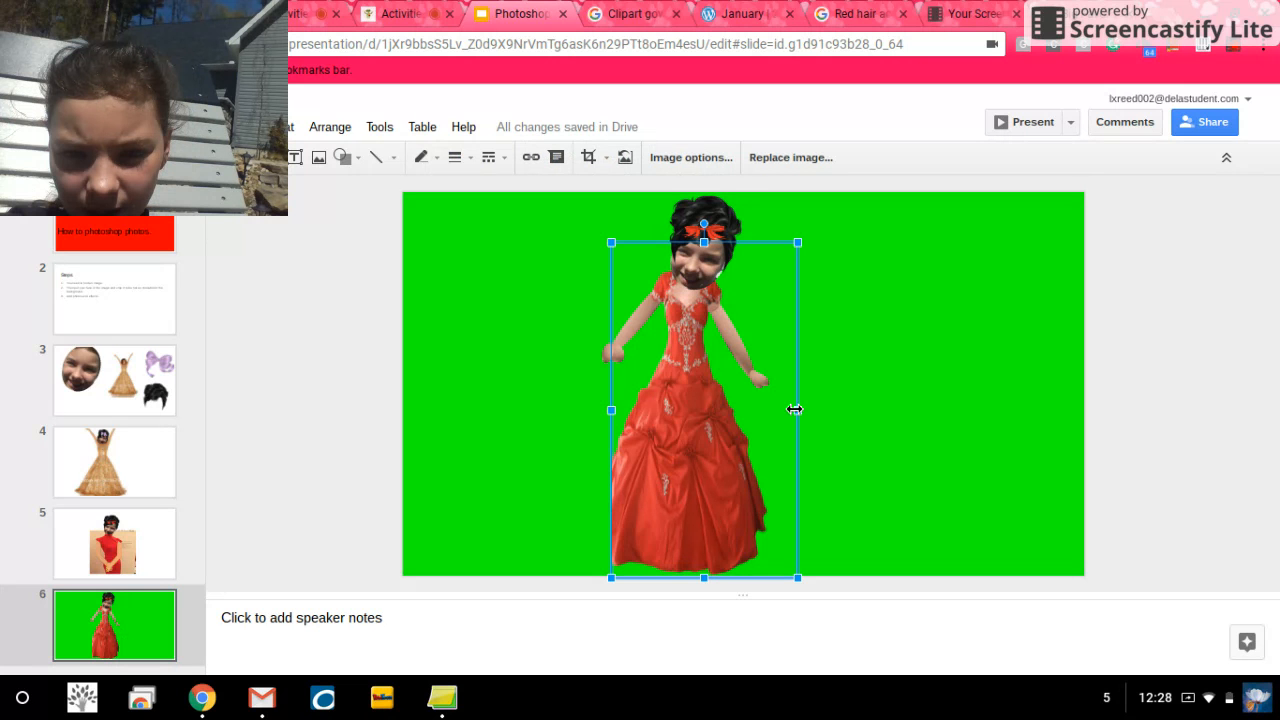
click(1196, 394)
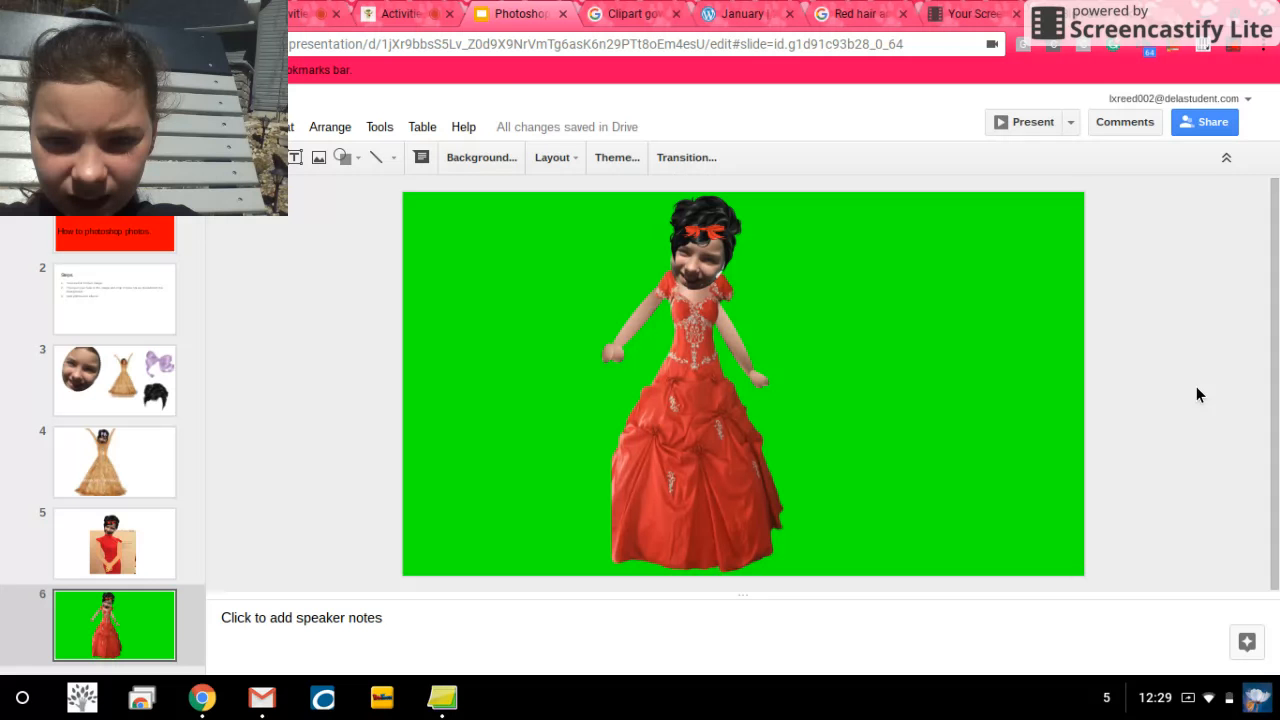
Step: View the original red gown image in the clipart gowns search and return to the presentation
click(634, 14)
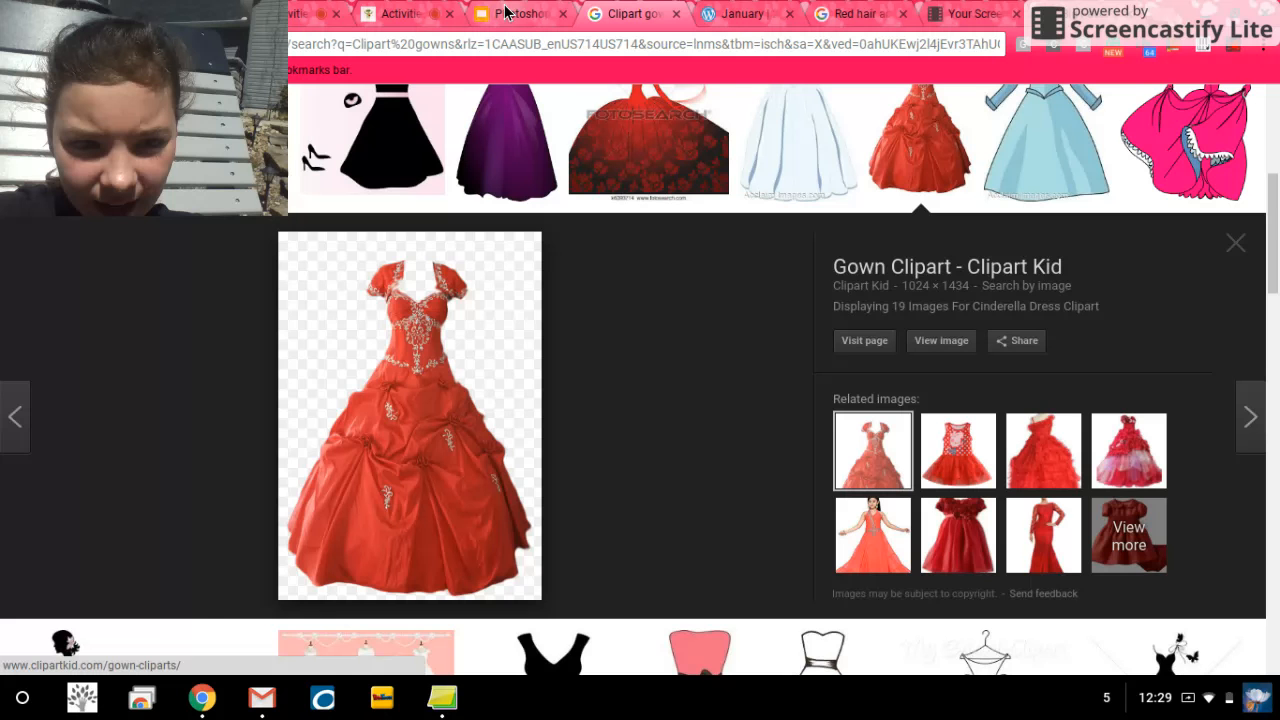
click(505, 12)
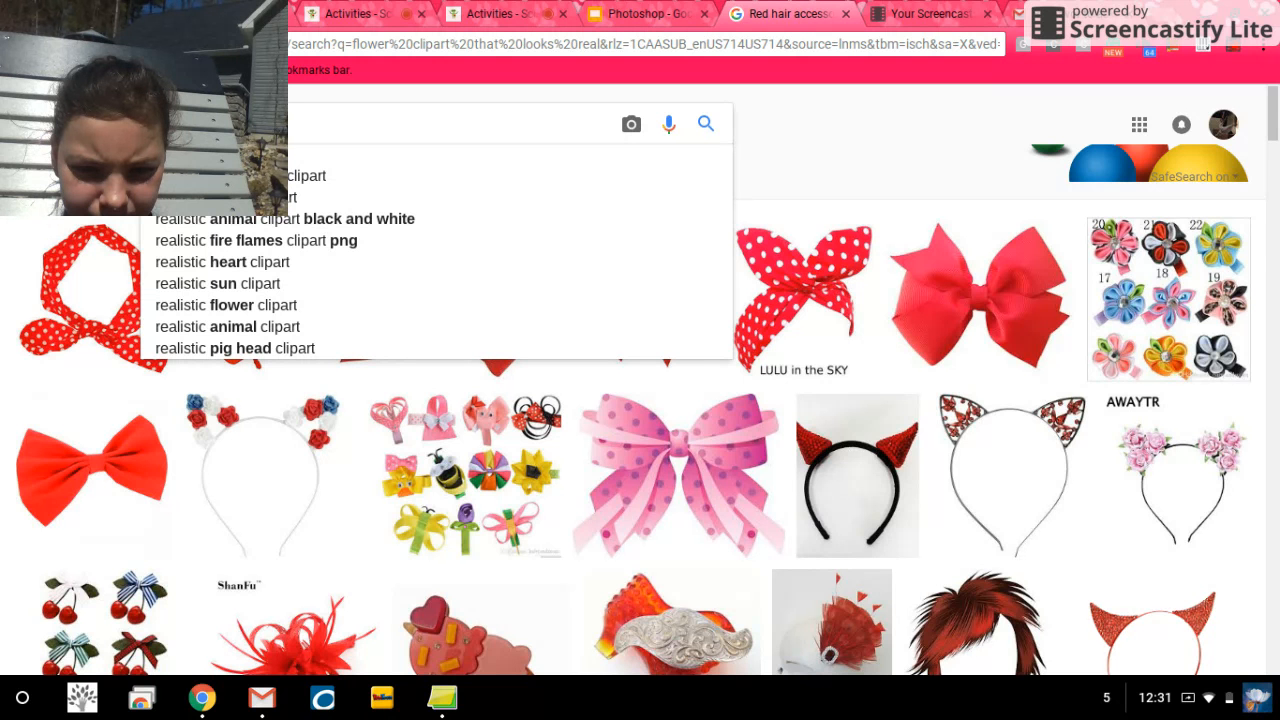
Step: Search Google Images for realistic clipart flowers and preview the light purple daisy with the dark blue centre
key(Return)
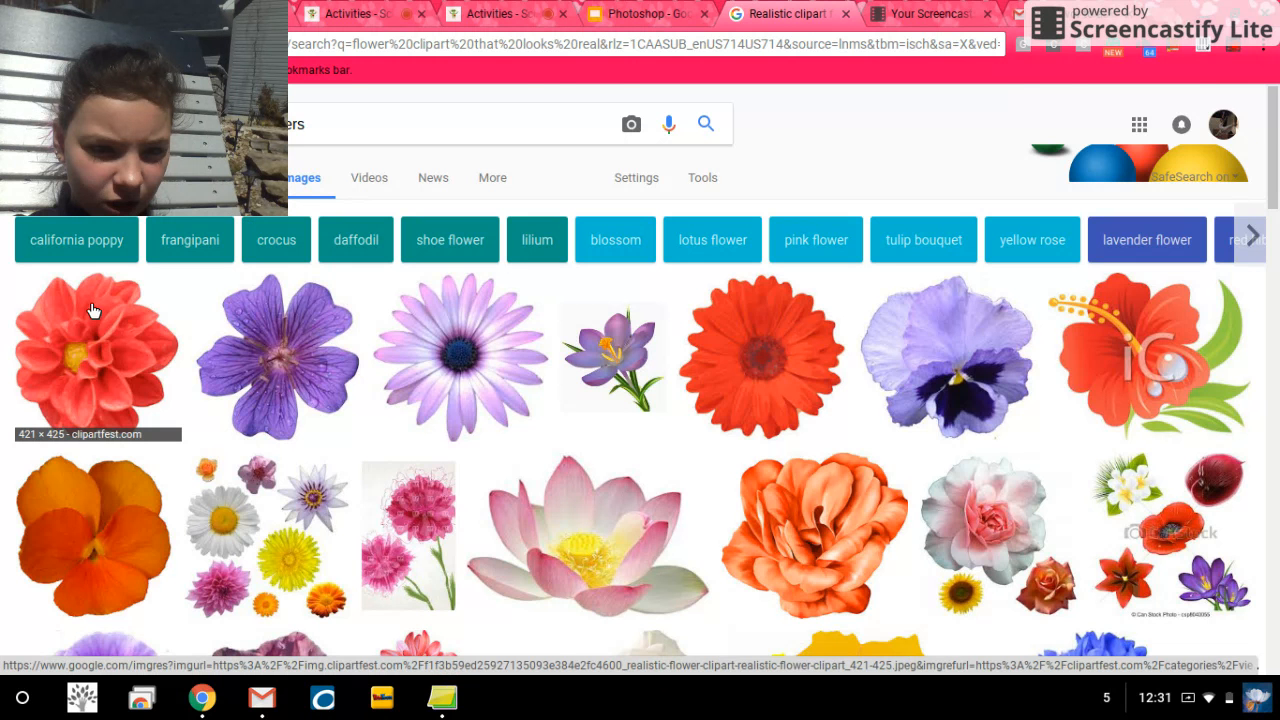
click(440, 380)
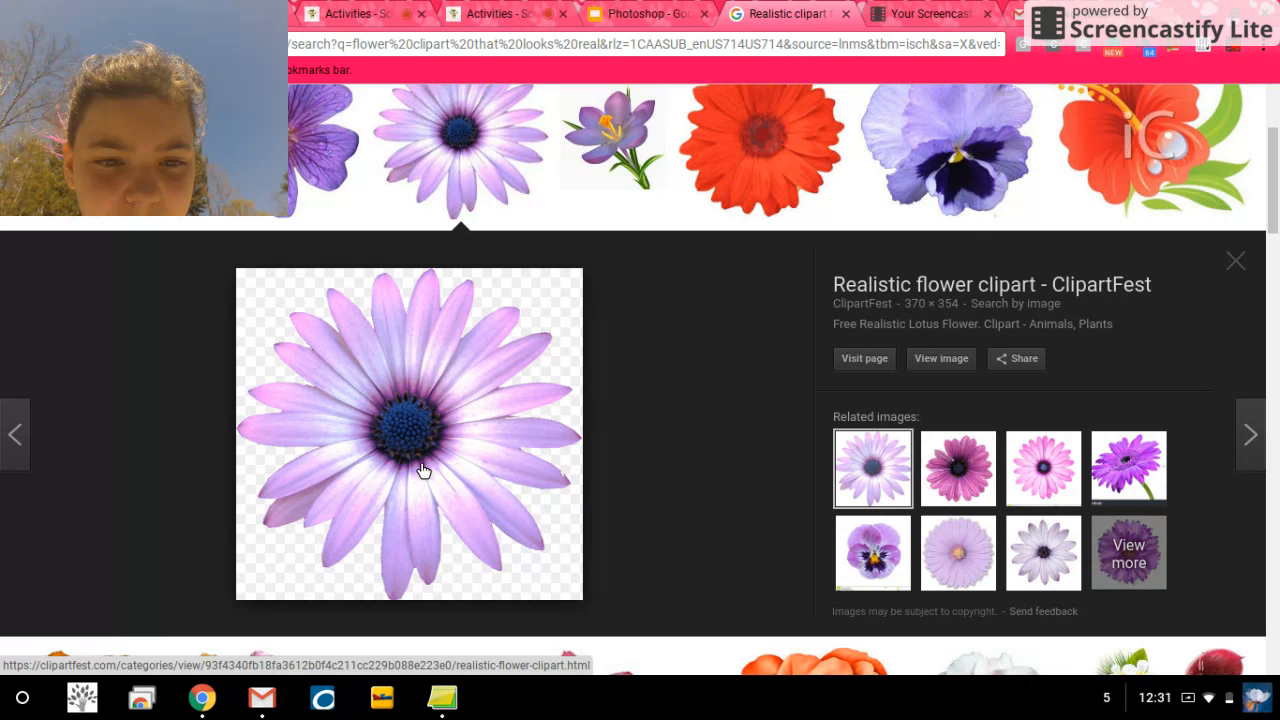
Step: Search Google Images for clipart bees and preview the Cute Bee Clipart image from Clipart Panda
scroll(423, 470, up, 2)
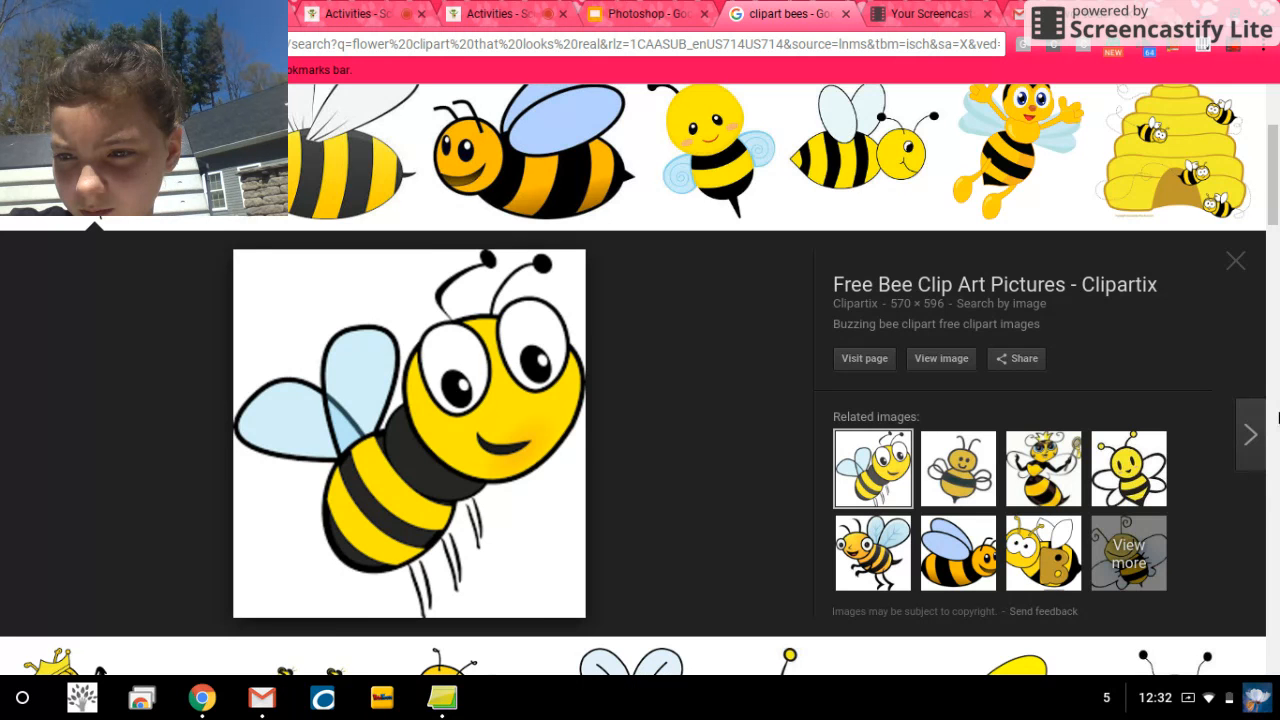
scroll(955, 461, down, 5)
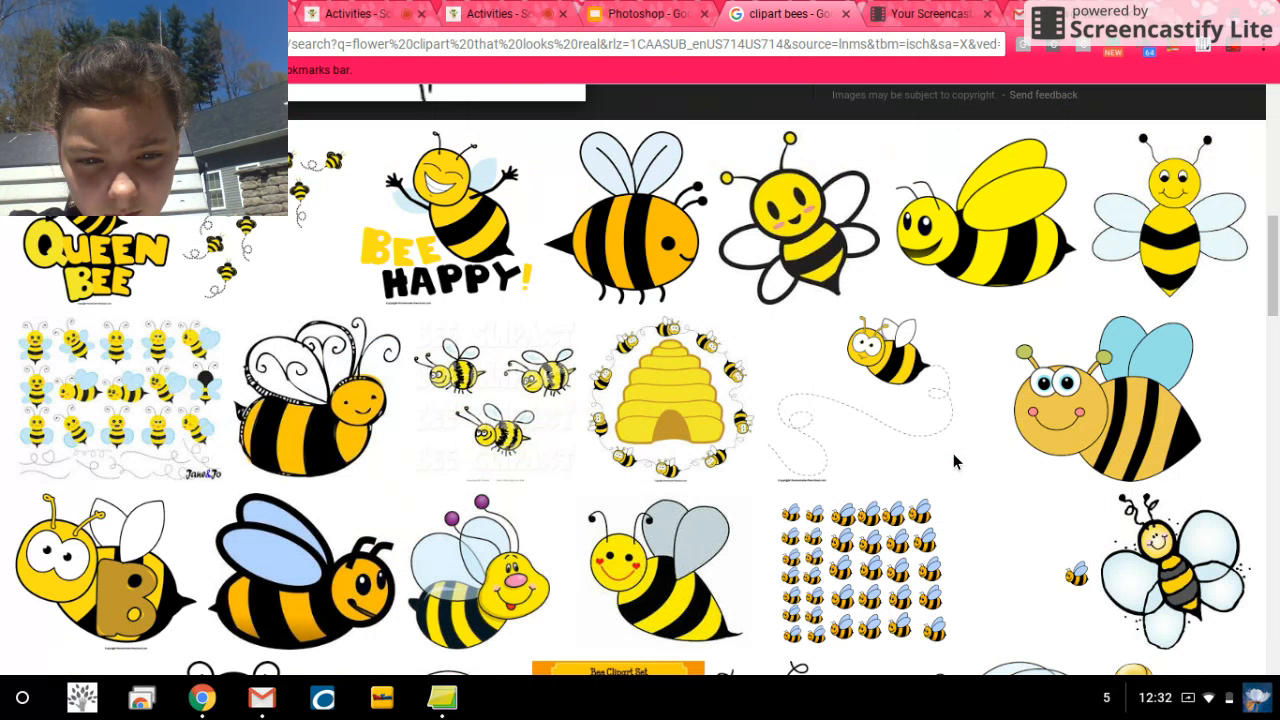
click(812, 255)
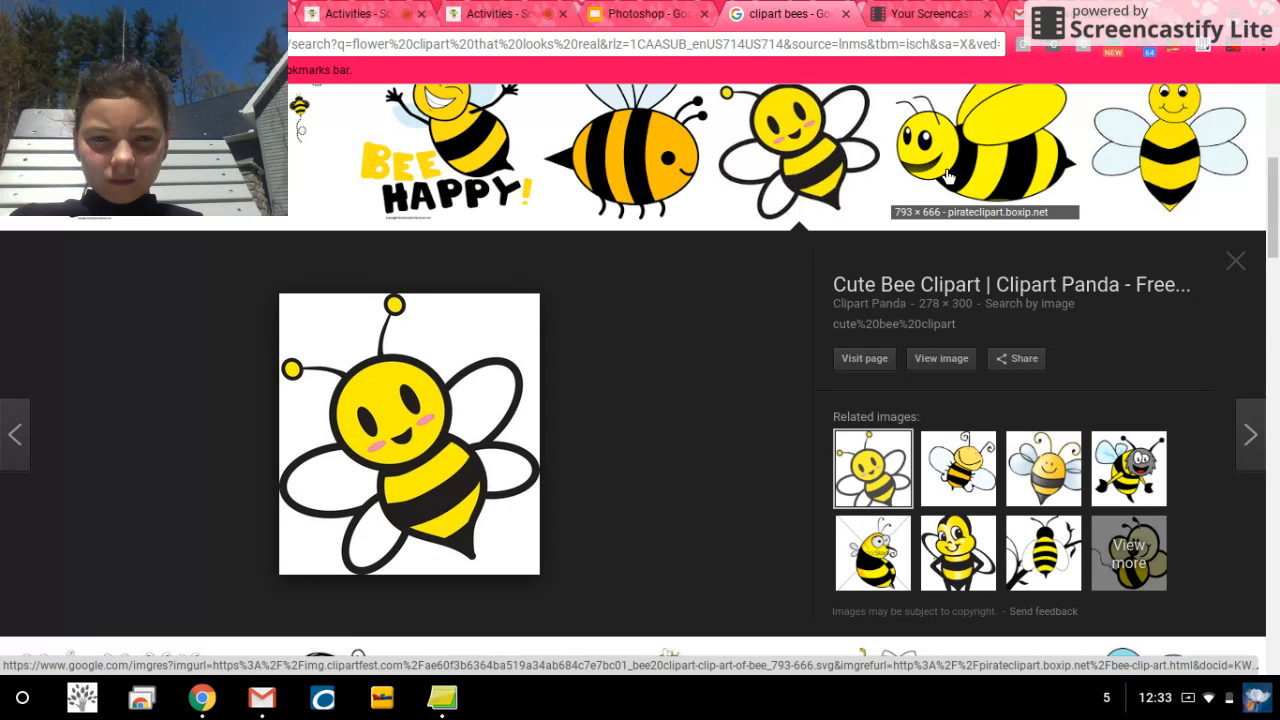
Step: Preview two more bee images, copy the Clipartix bee with pale blue wings, and paste it above the daisy on slide 6
key(alt+Left)
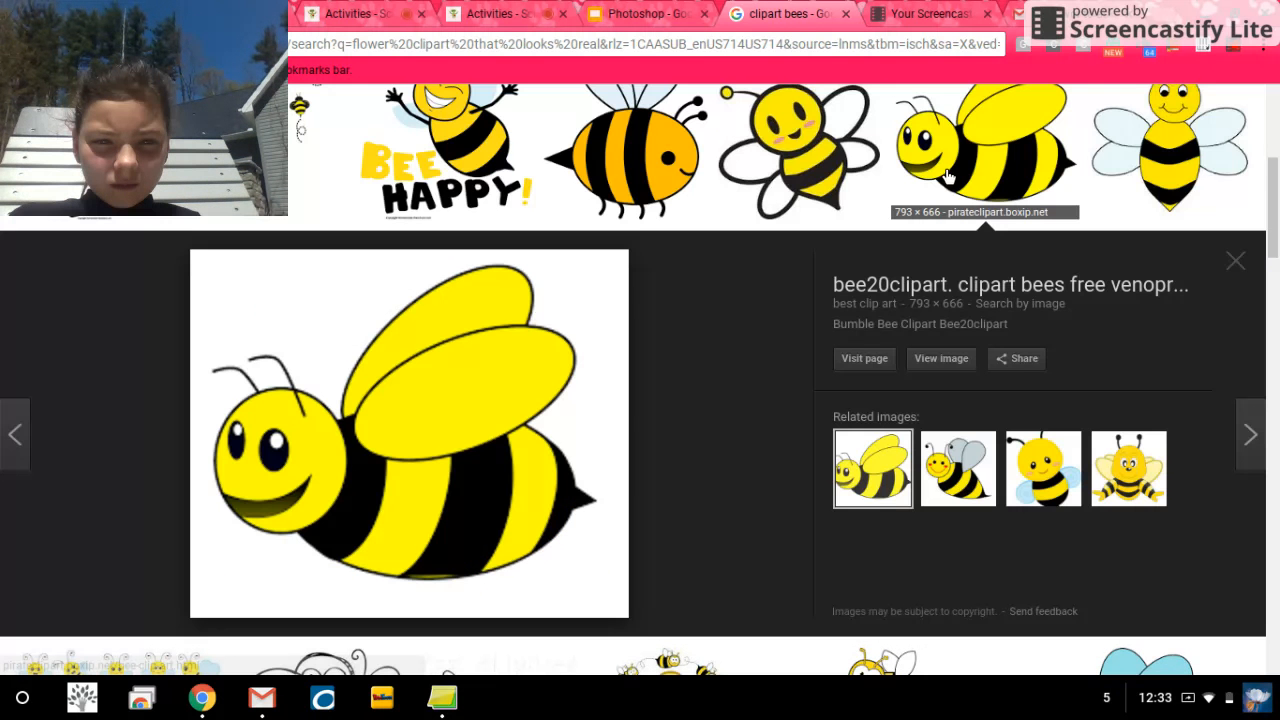
click(1175, 178)
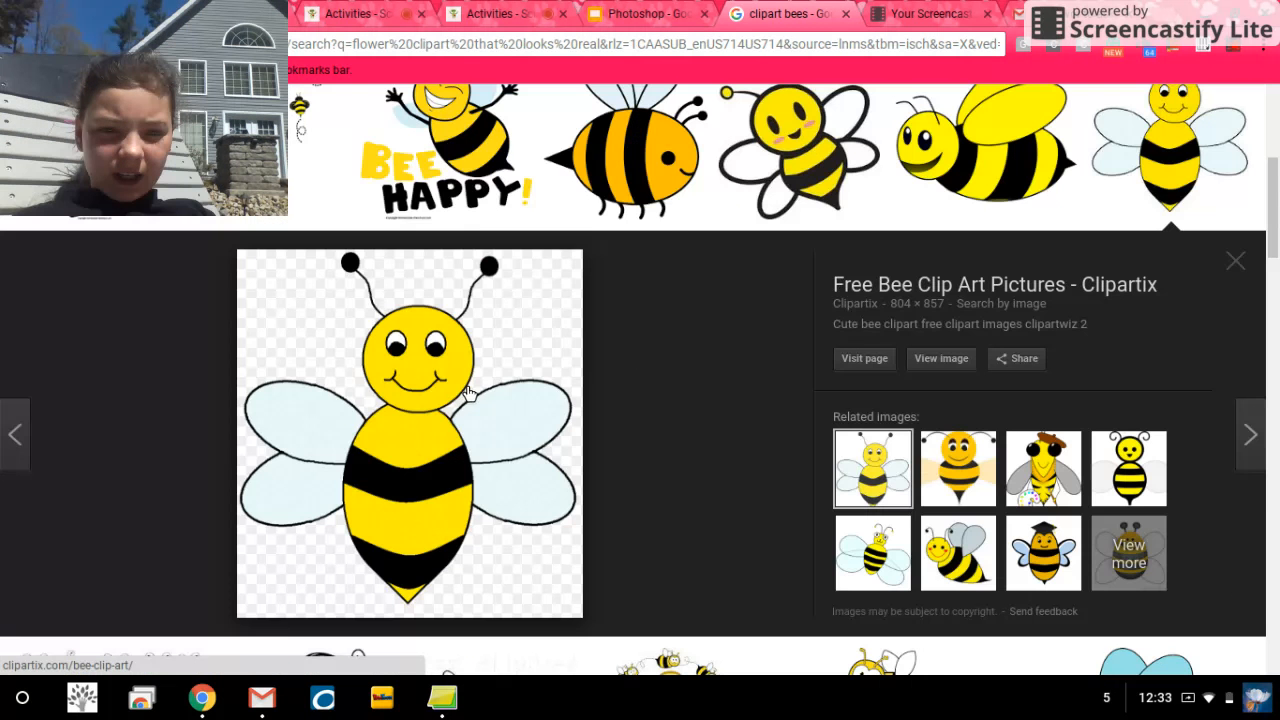
right_click(352, 450)
click(396, 340)
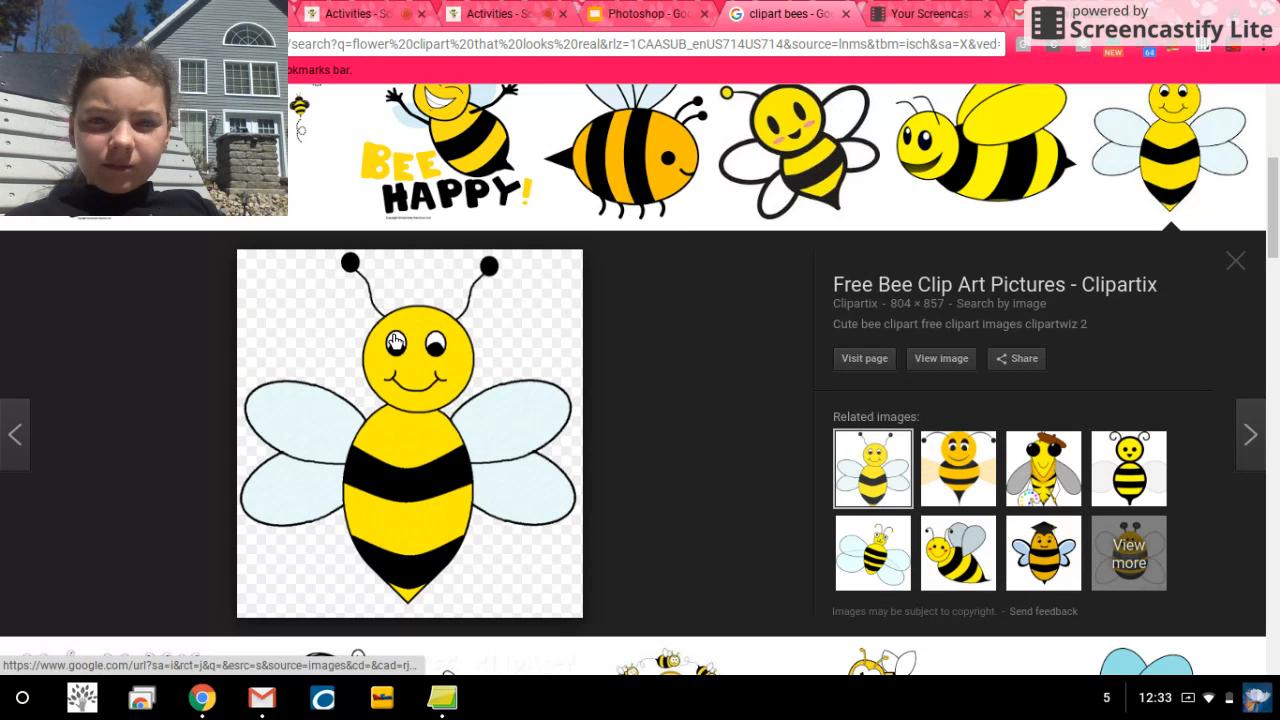
click(660, 12)
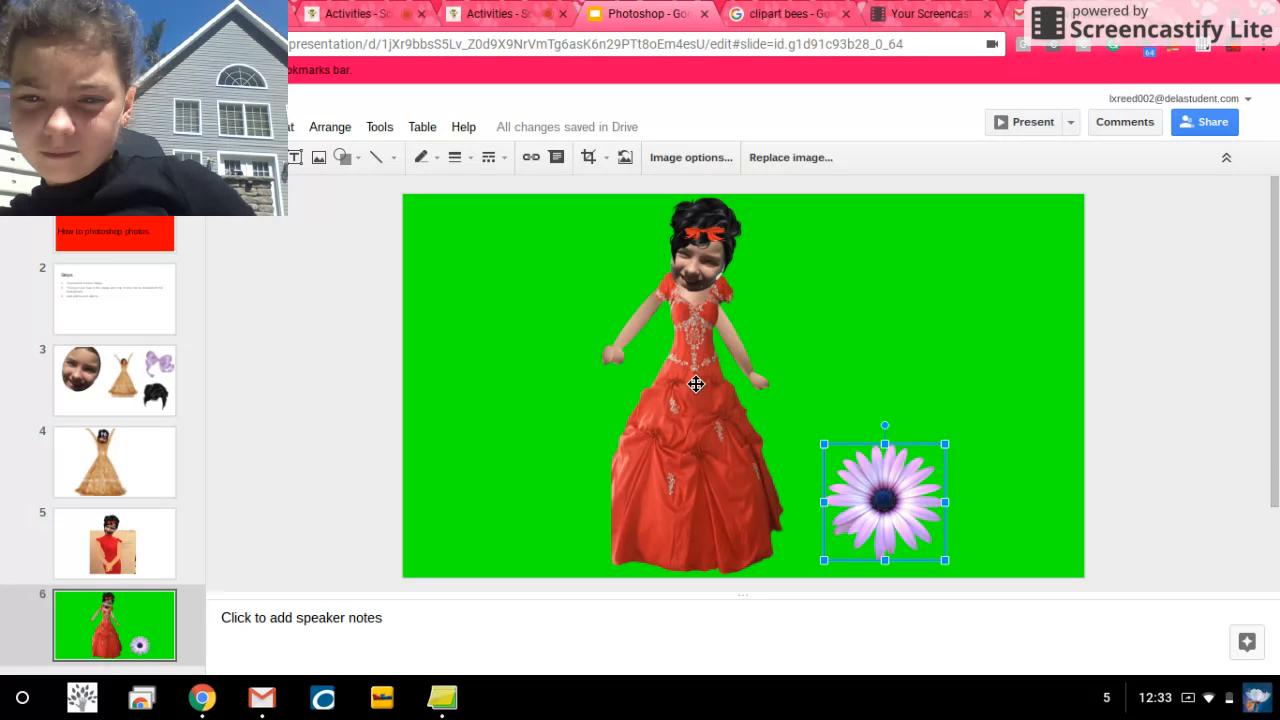
key(ctrl+v)
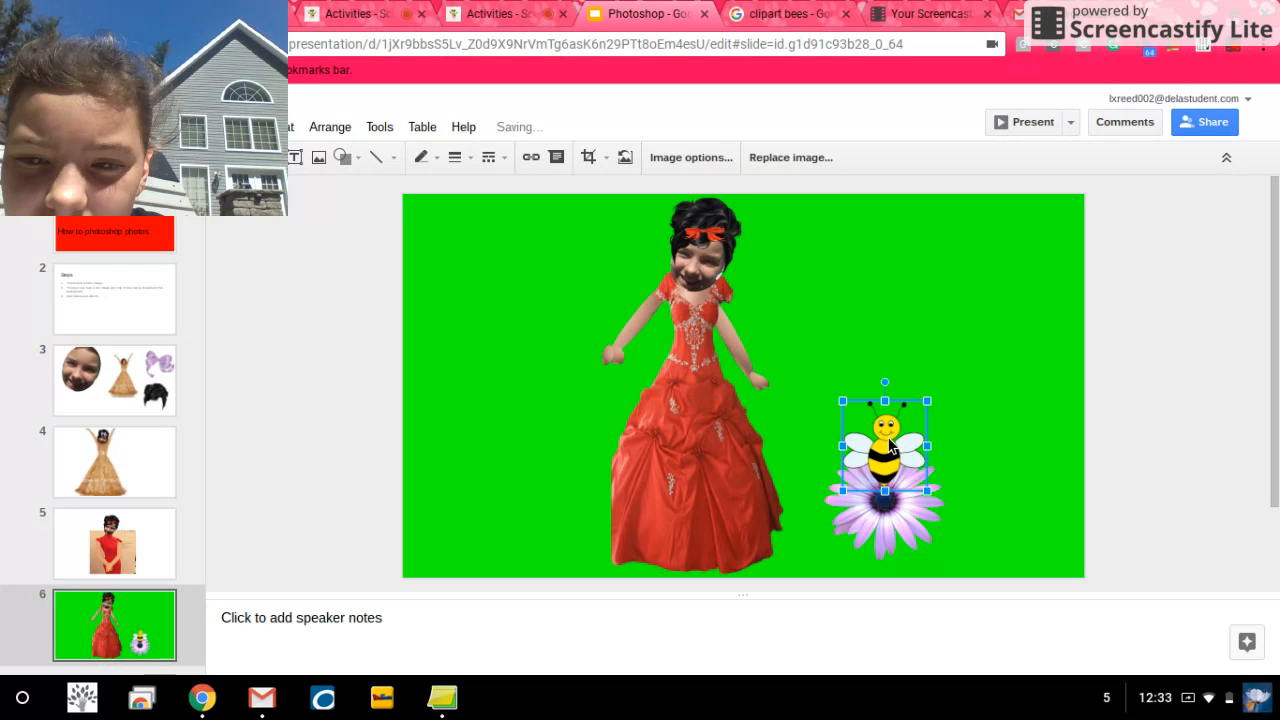
Step: Return to the image search and search for clipart grass
click(758, 12)
scroll(1088, 120, up, 4)
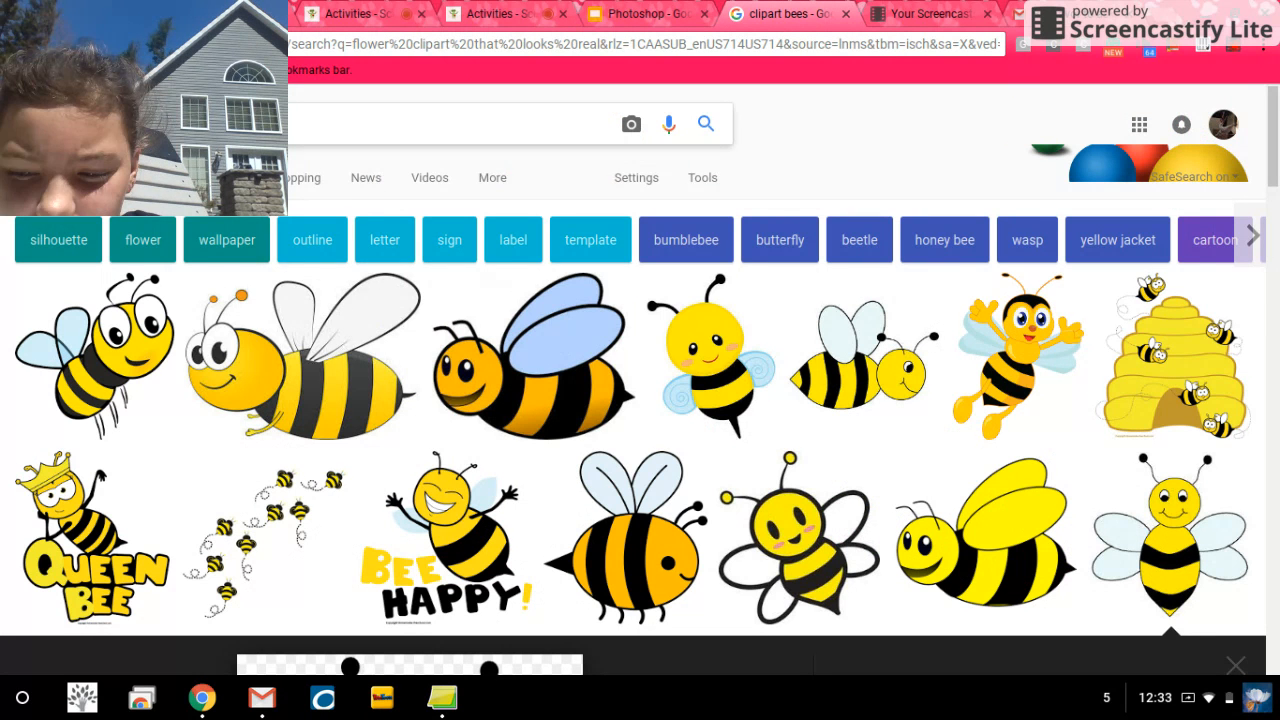
text(grass)
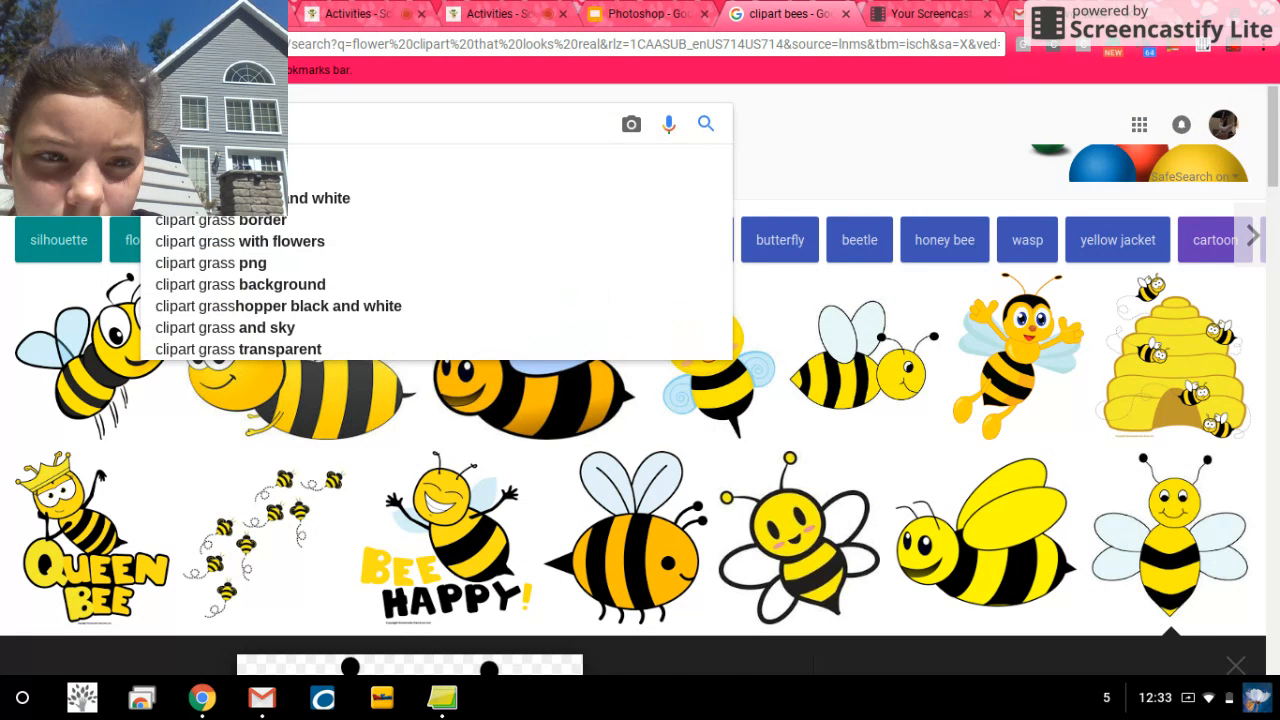
key(Return)
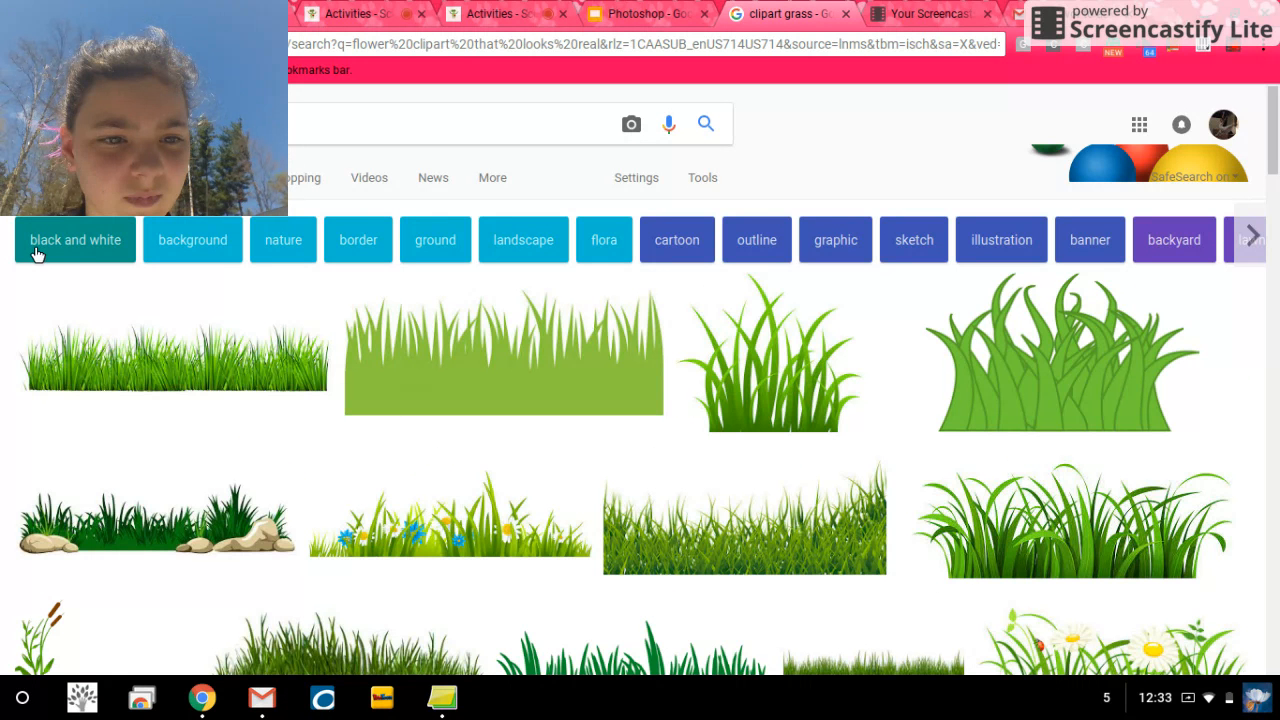
Step: Copy the wide Clipart Panda grass image and place it across the full width of slide 6 along its lower edge
click(253, 370)
right_click(388, 428)
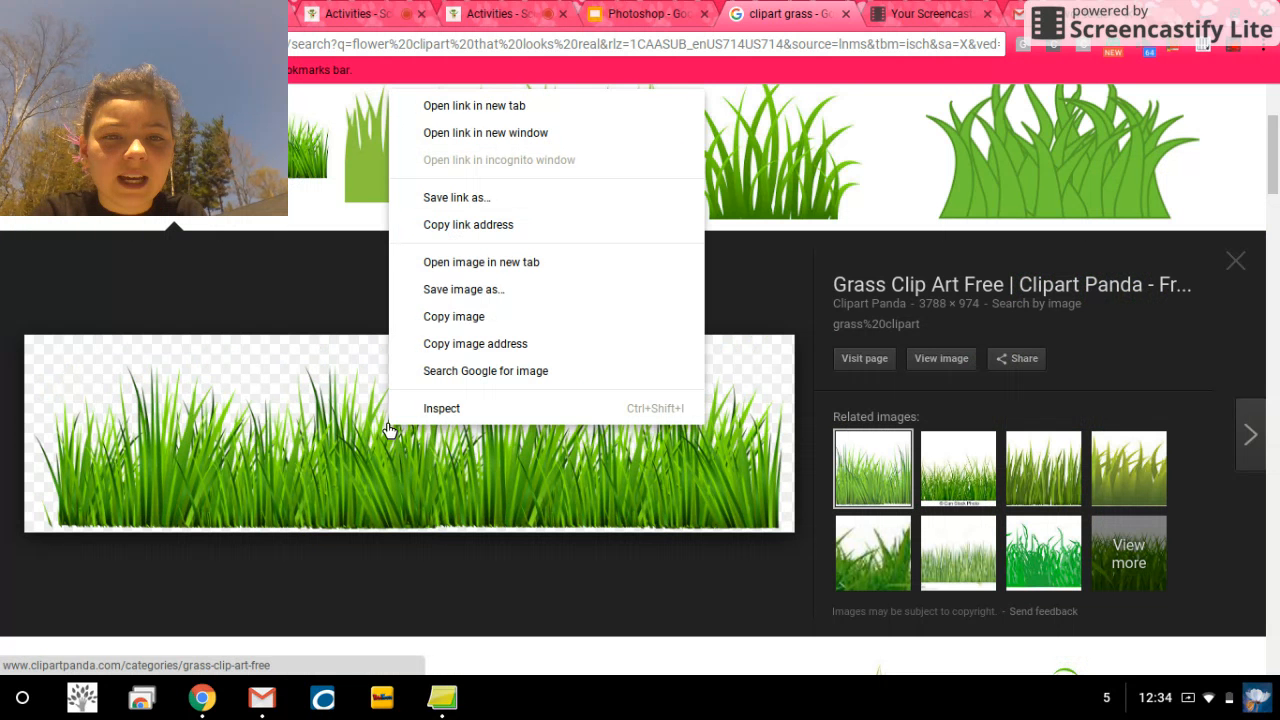
click(455, 316)
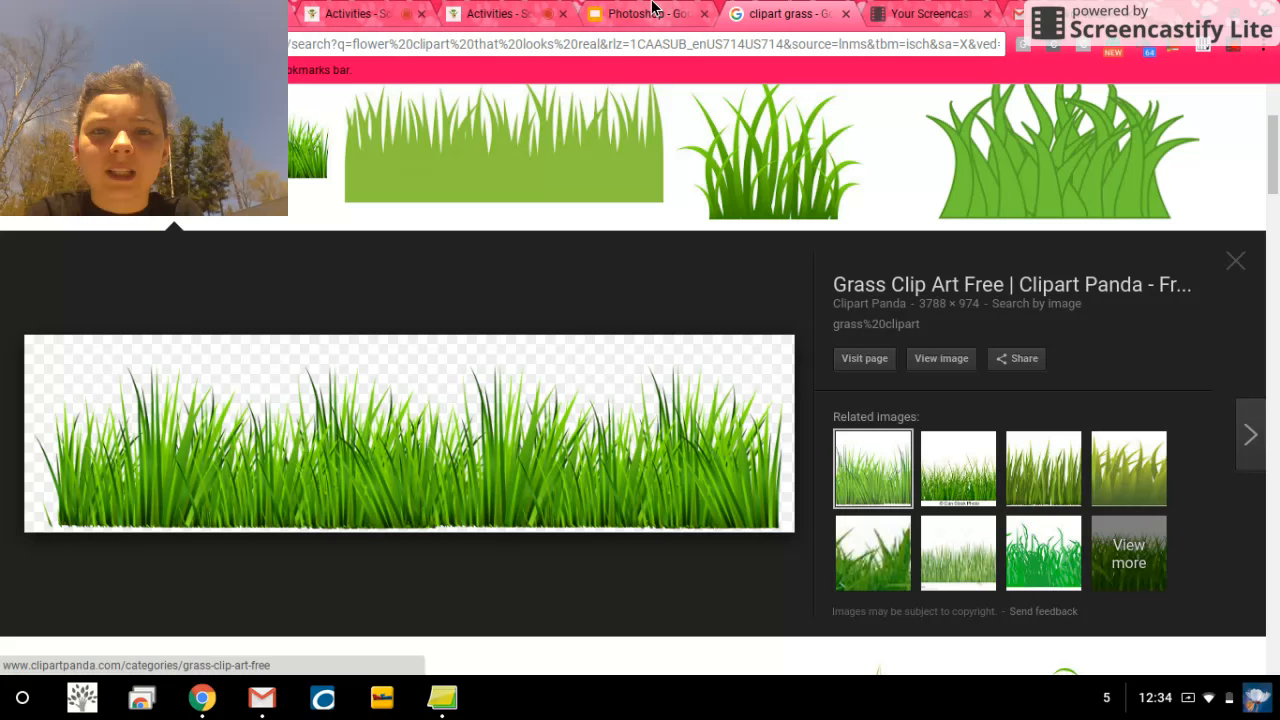
click(651, 8)
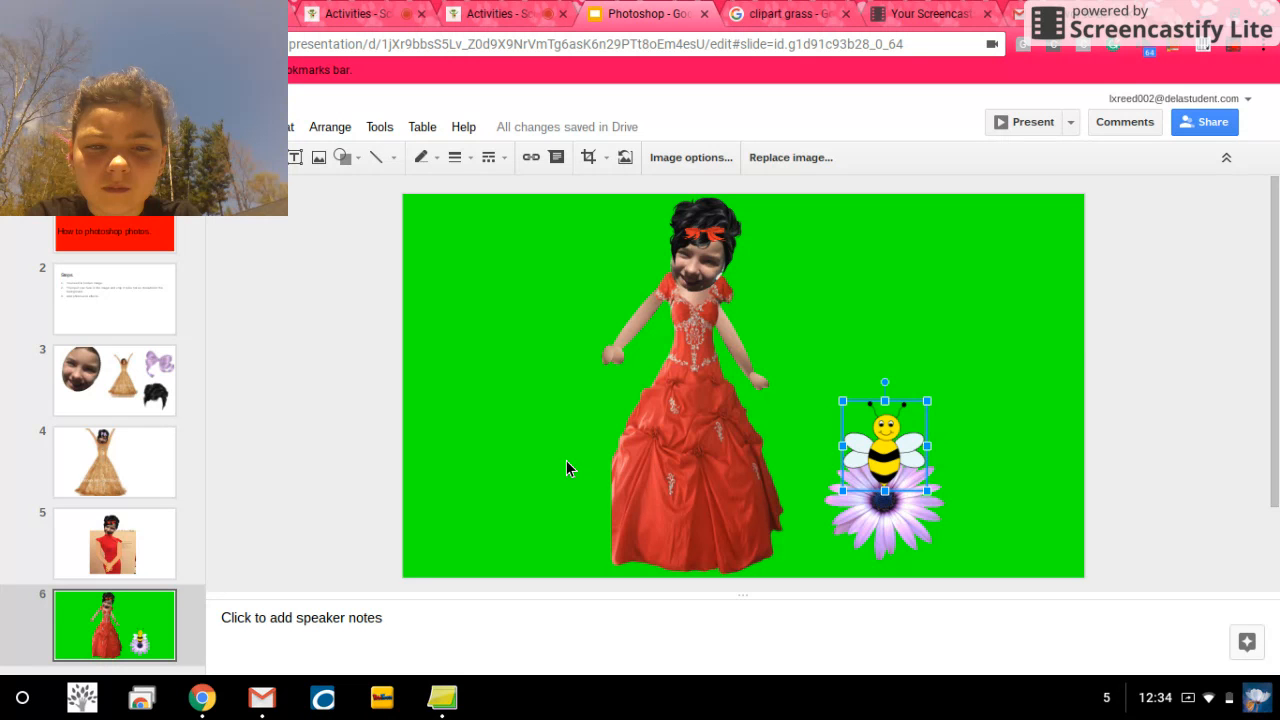
key(ctrl+v)
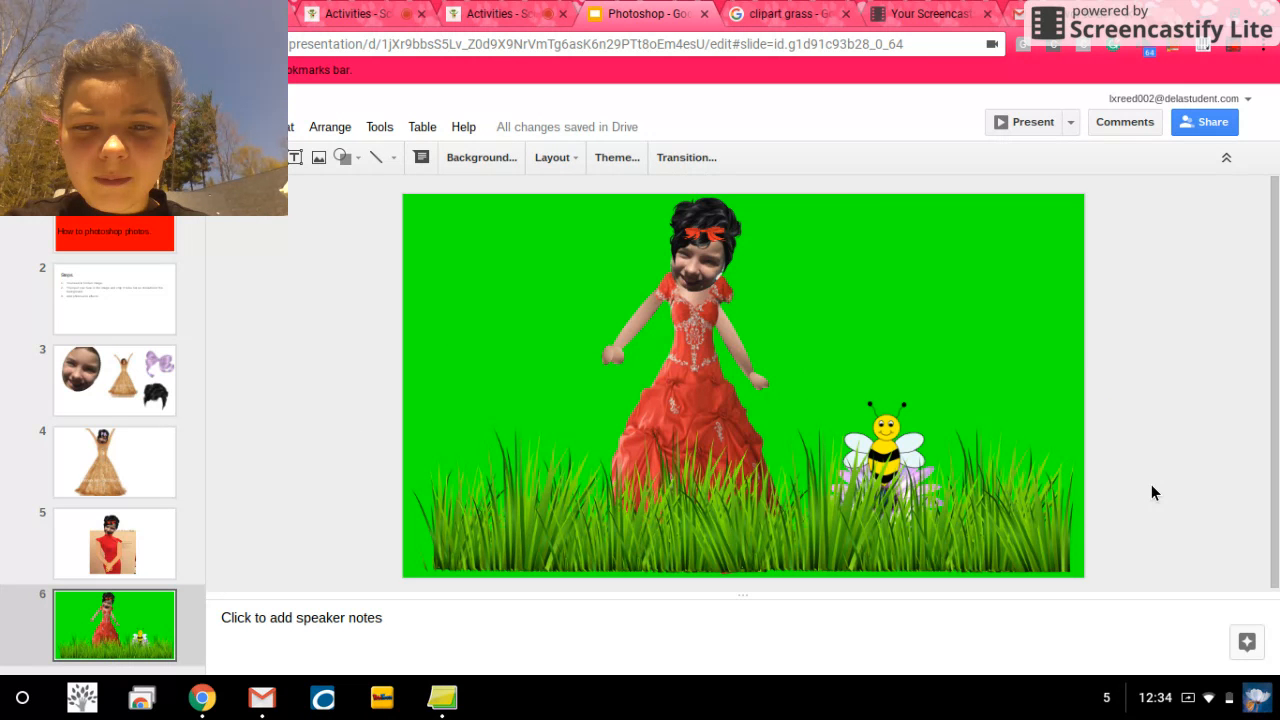
Step: Send the grass picture to the back, behind the gown figure, bee and daisy
click(838, 507)
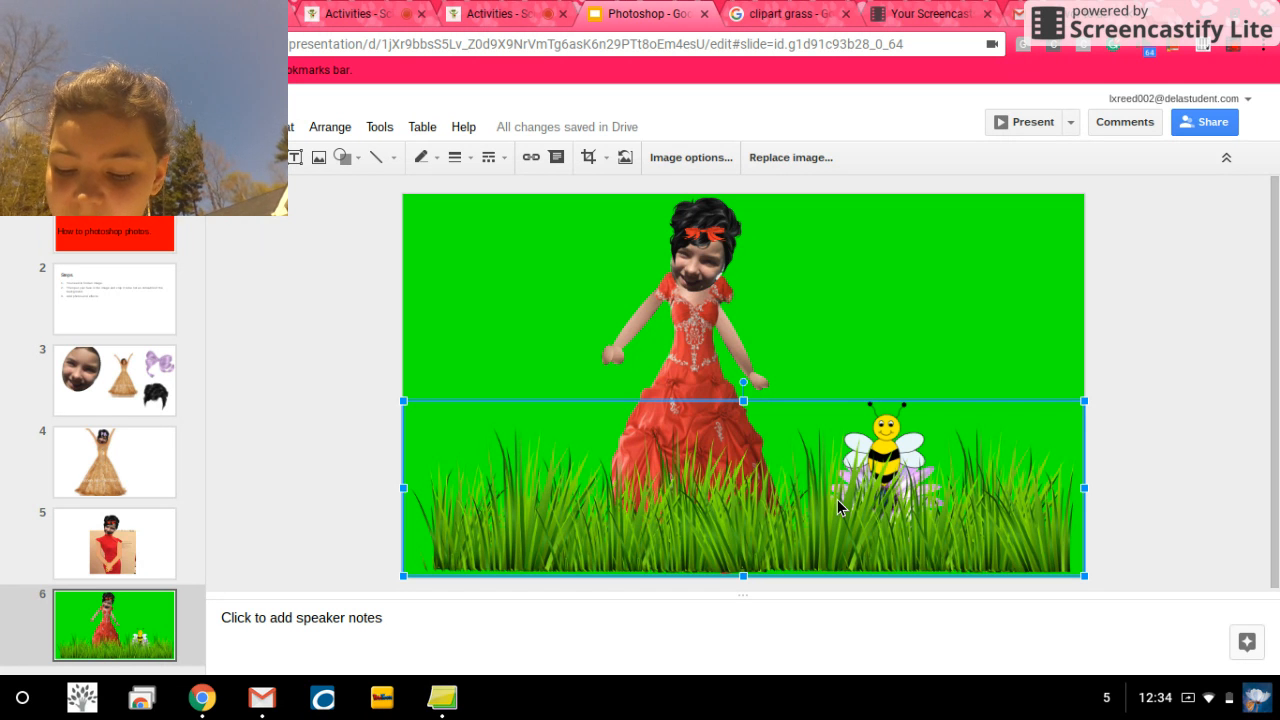
key(ctrl+shift+Down)
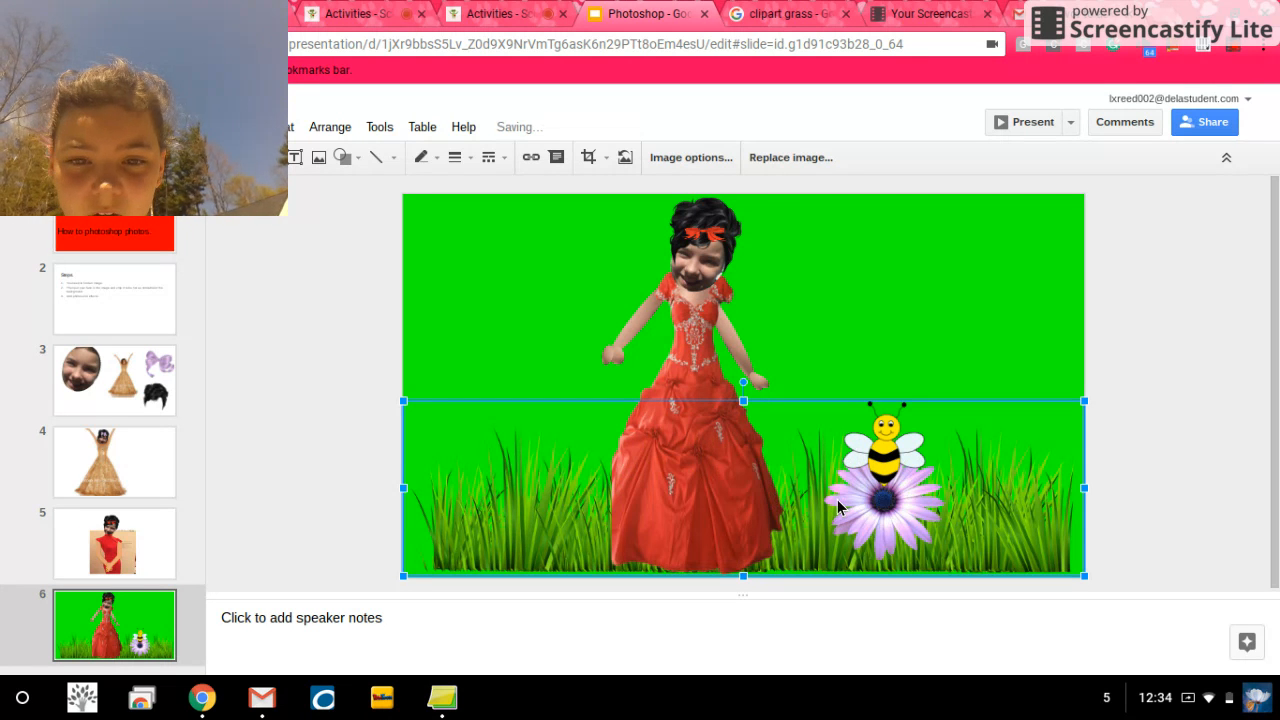
click(1125, 521)
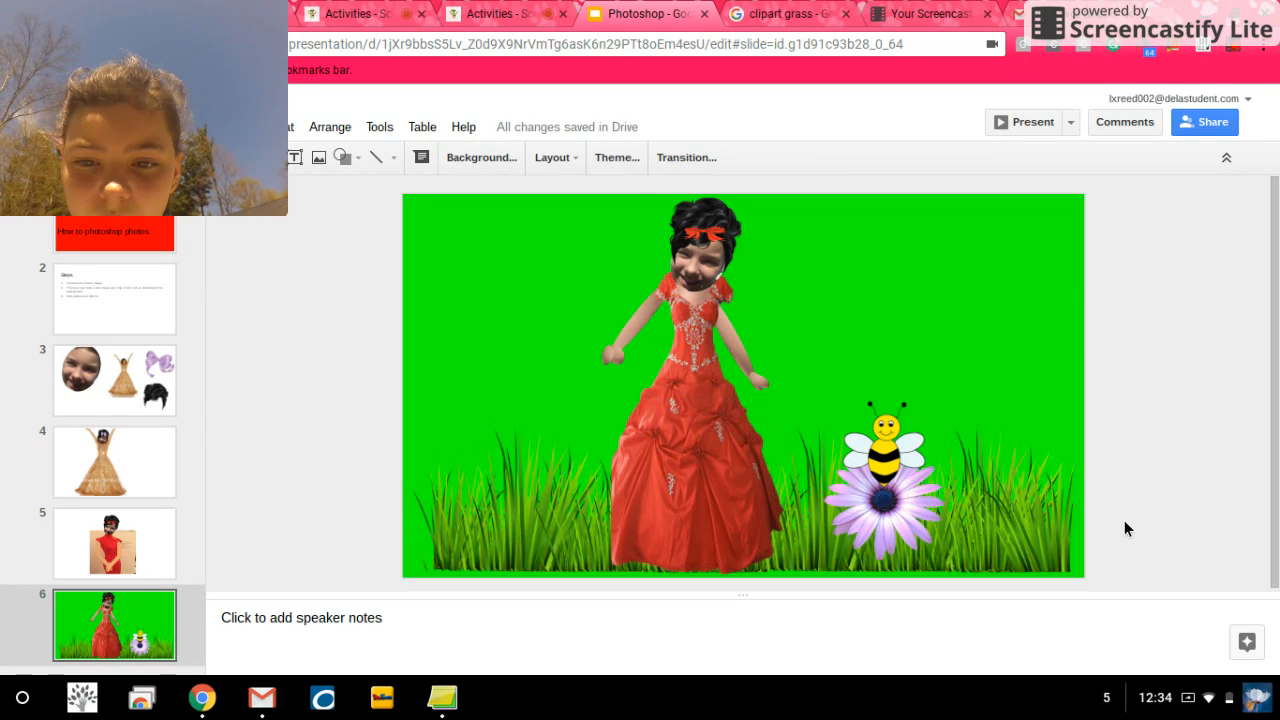
Step: Move the daisy right to the lower edge of the slide and shrink it to roughly two-thirds of its size
drag(893, 511, 995, 526)
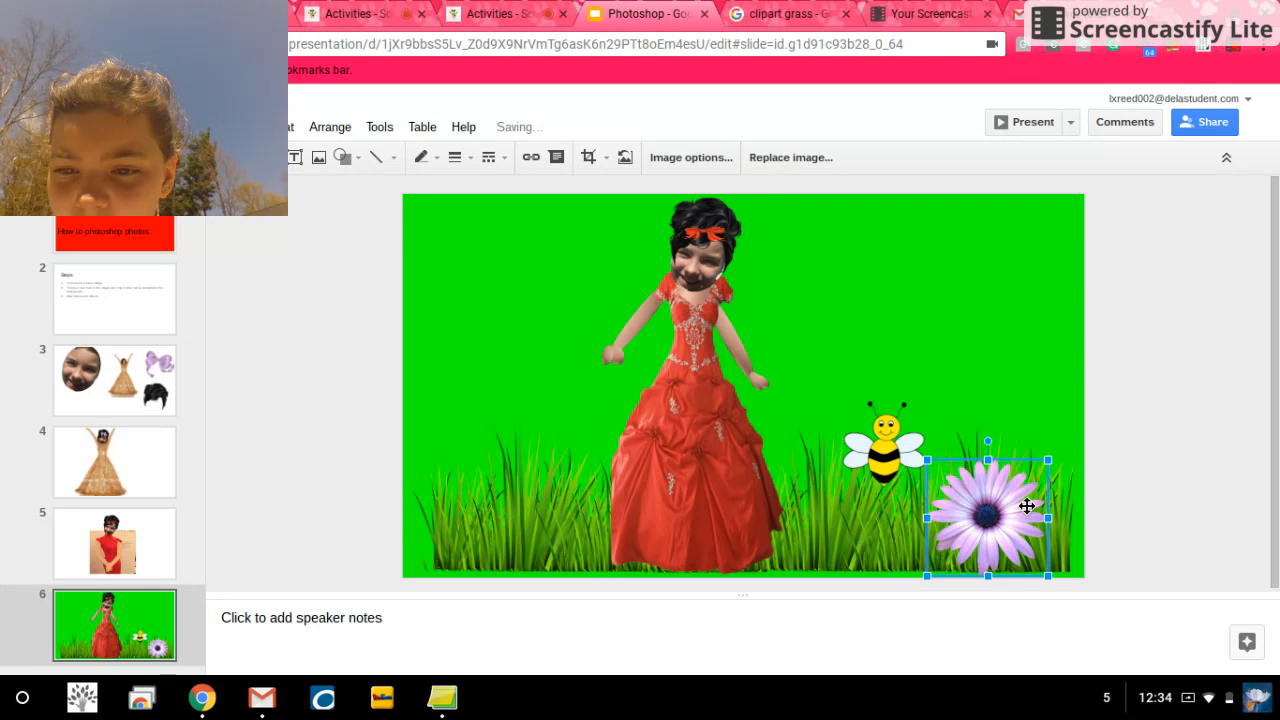
drag(1045, 460, 1004, 502)
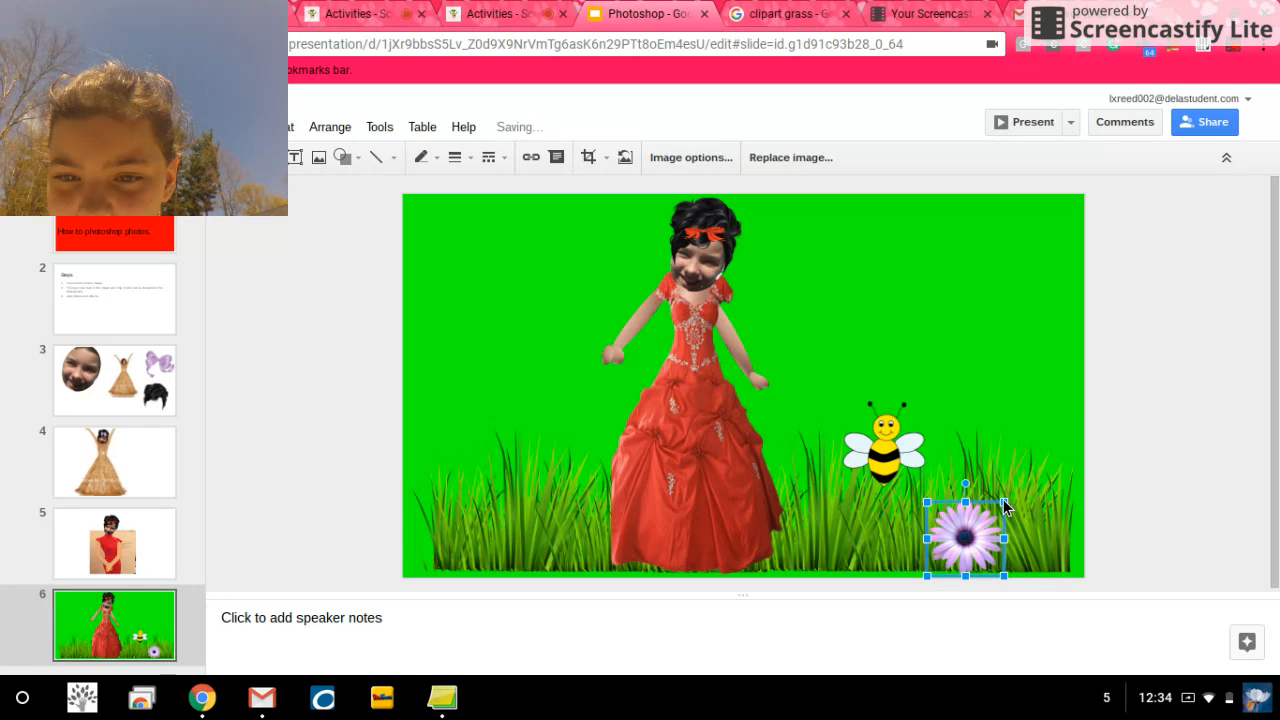
Step: Rotate the bee clockwise by roughly 35 degrees
click(880, 446)
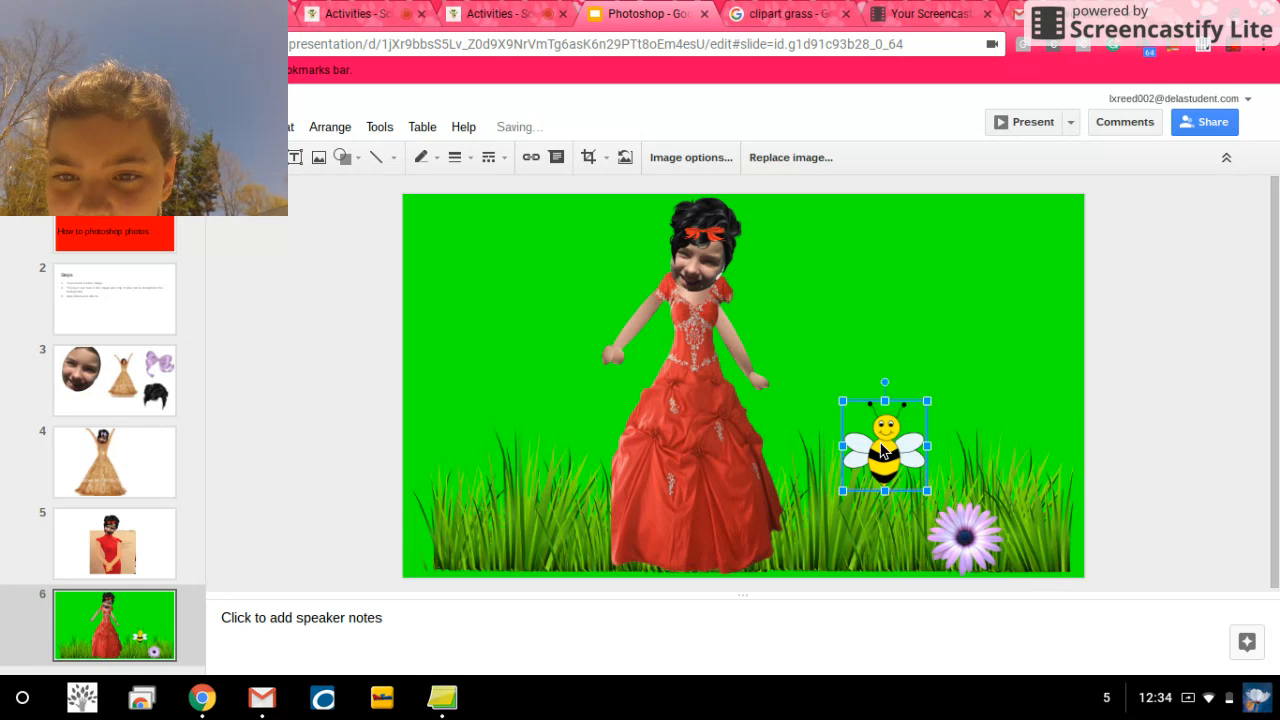
click(884, 393)
click(883, 435)
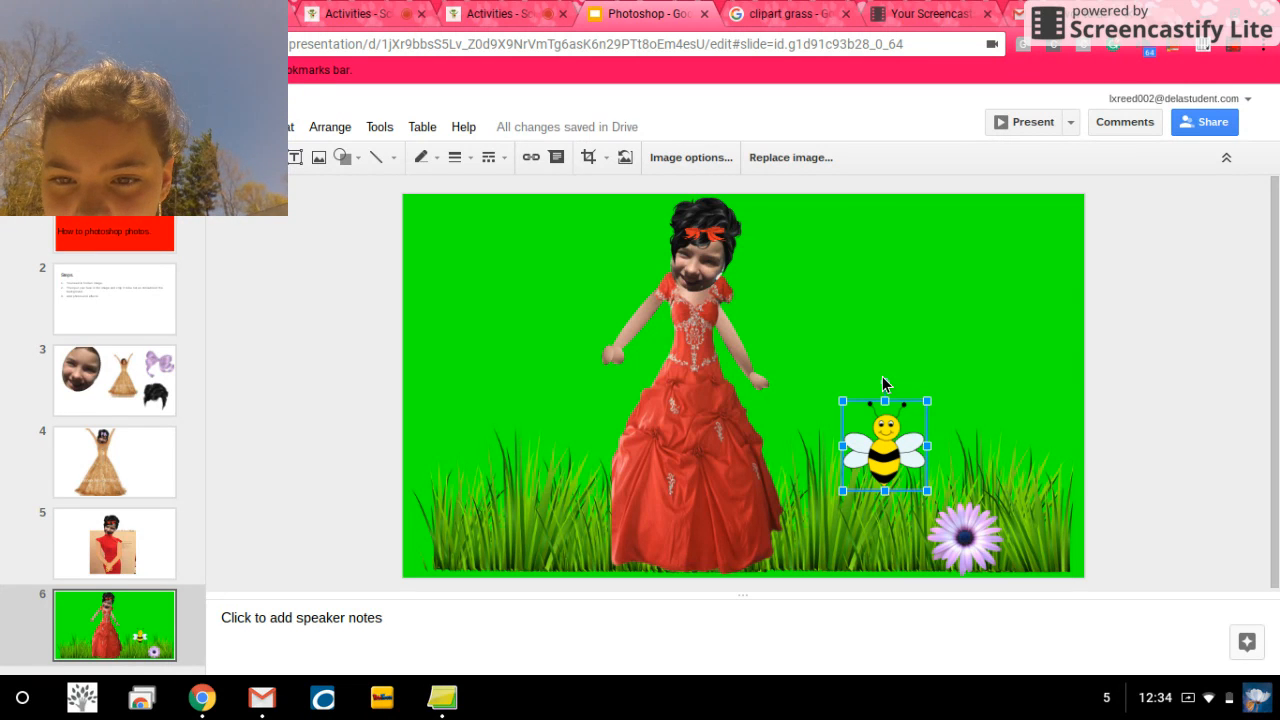
drag(885, 382, 922, 396)
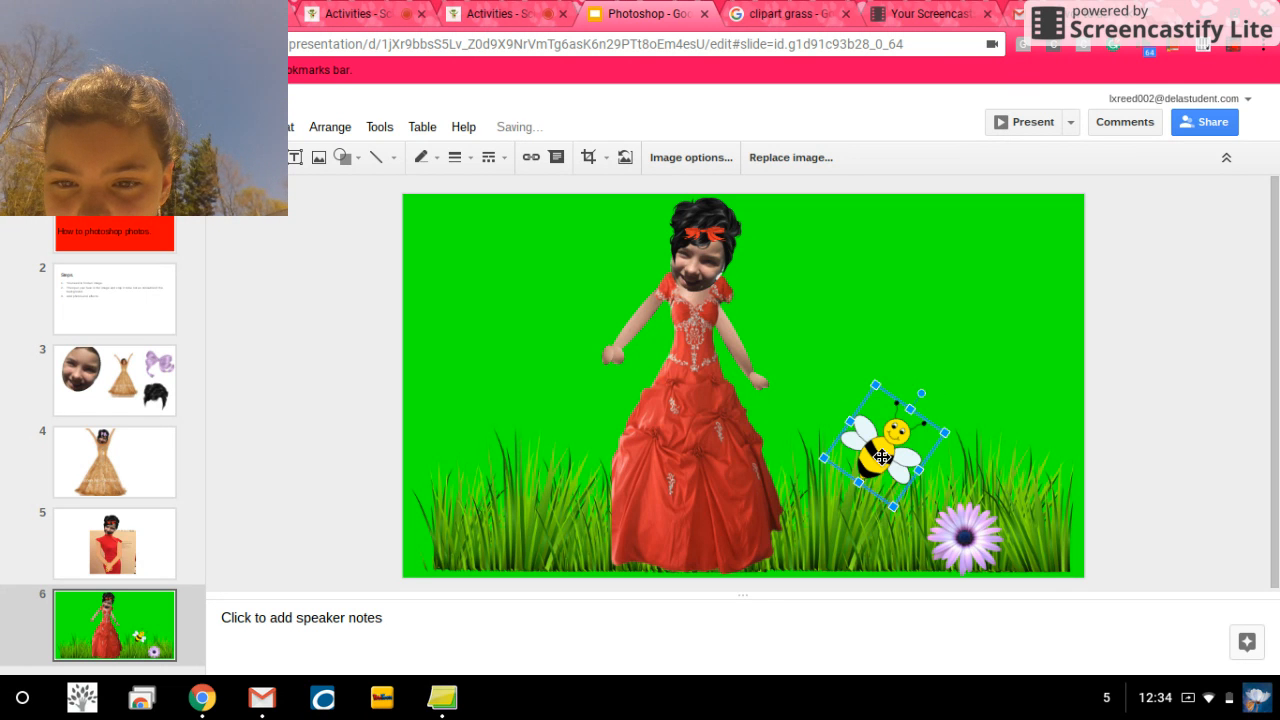
Step: Move the bee down into the grass beside the daisy and shrink it to roughly 60 percent of its size
drag(878, 462, 878, 505)
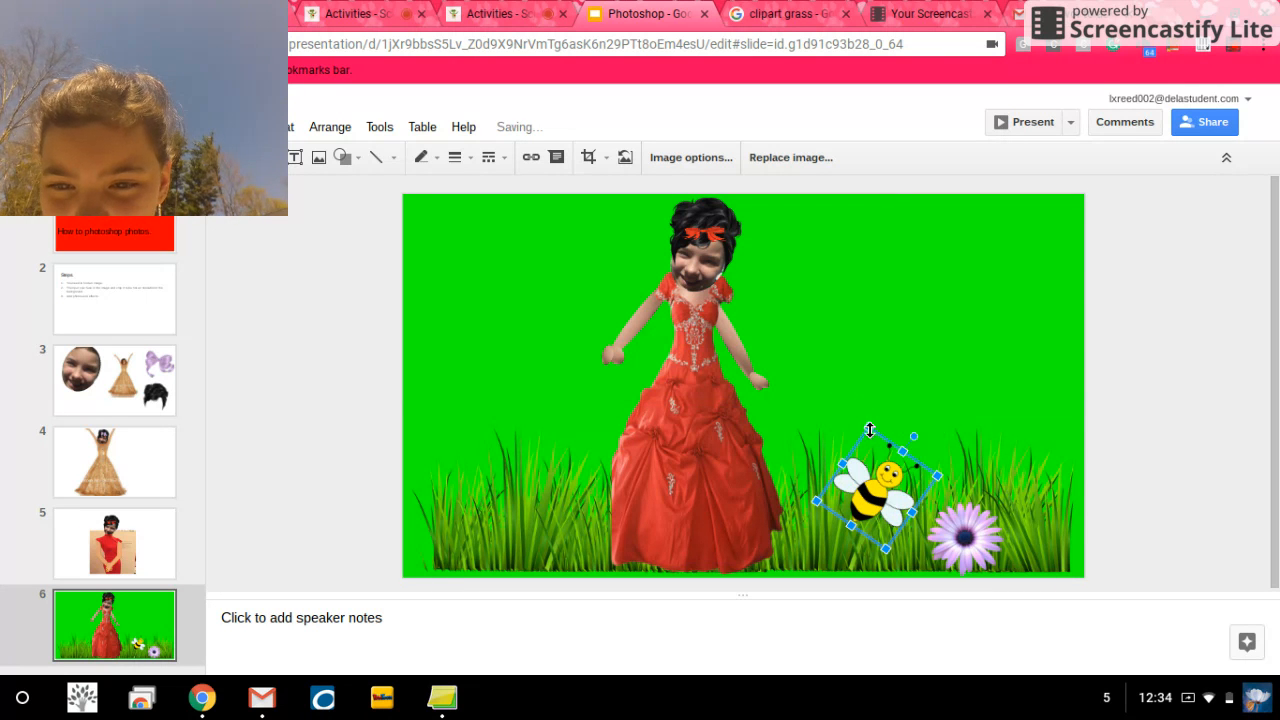
drag(870, 430, 879, 481)
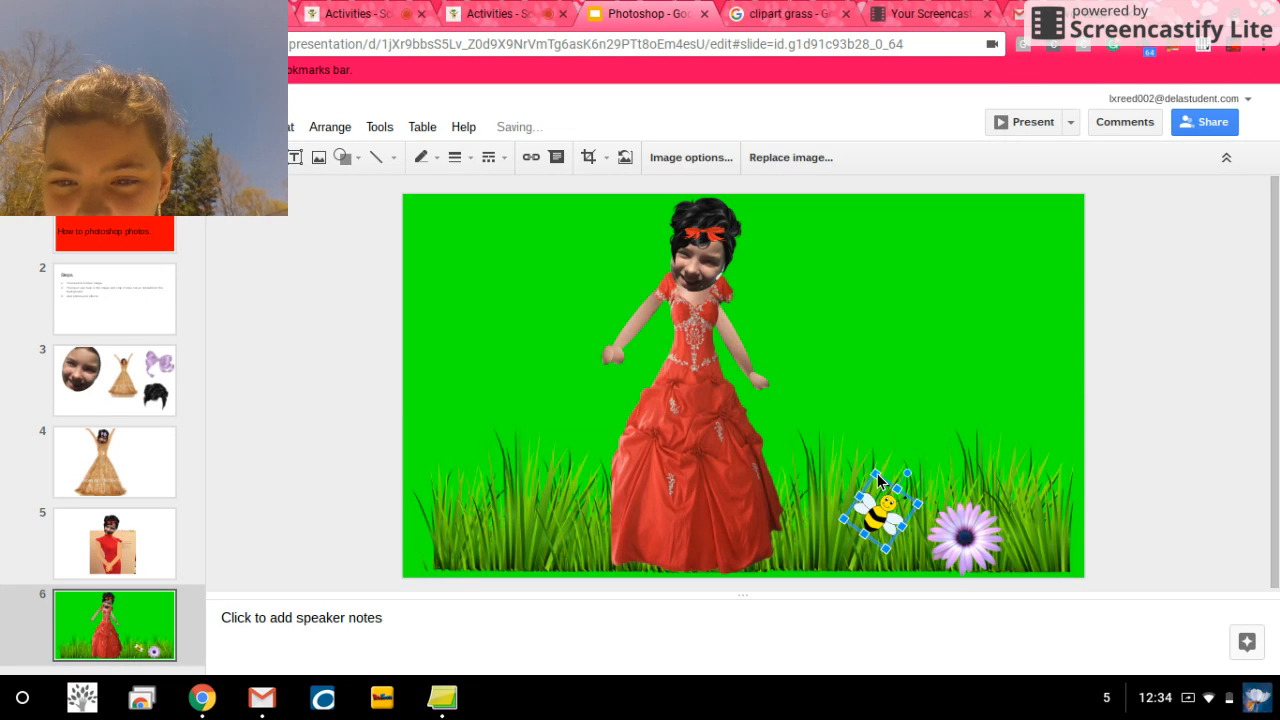
click(1228, 551)
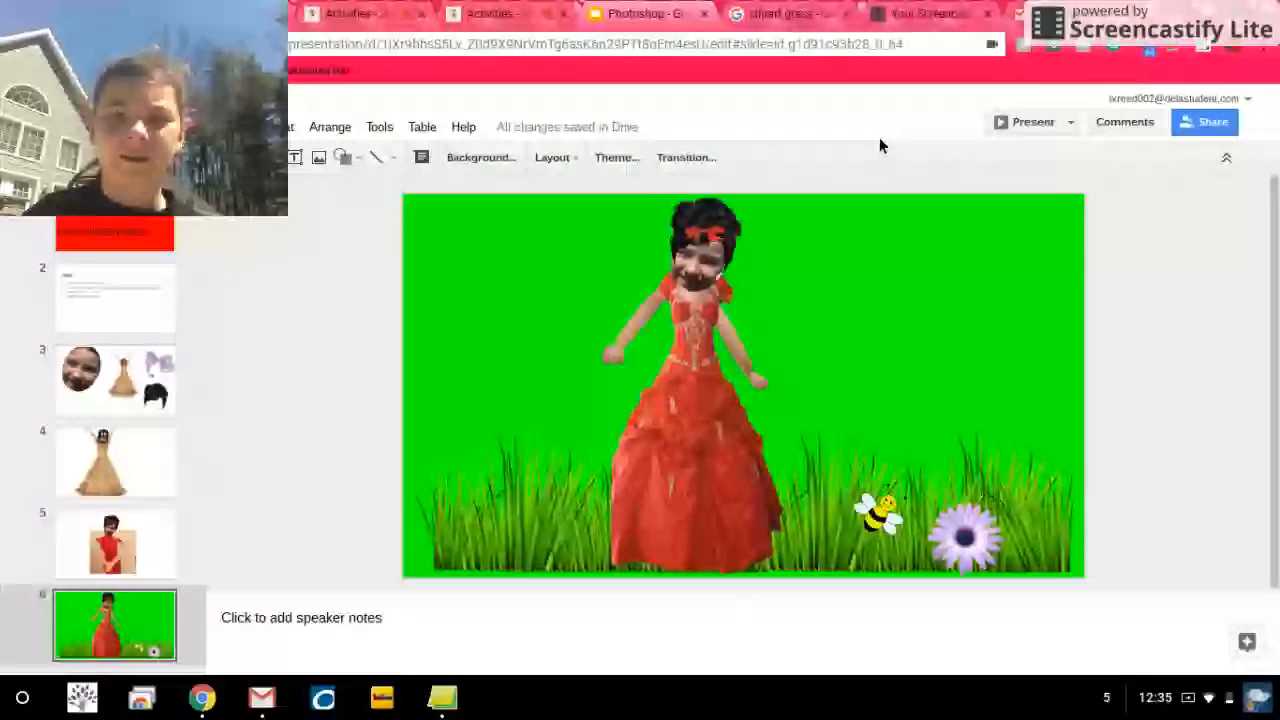
Step: Revisit the clipart grass results, then review the presentation's slides from slide 5 back to the title slide
click(735, 12)
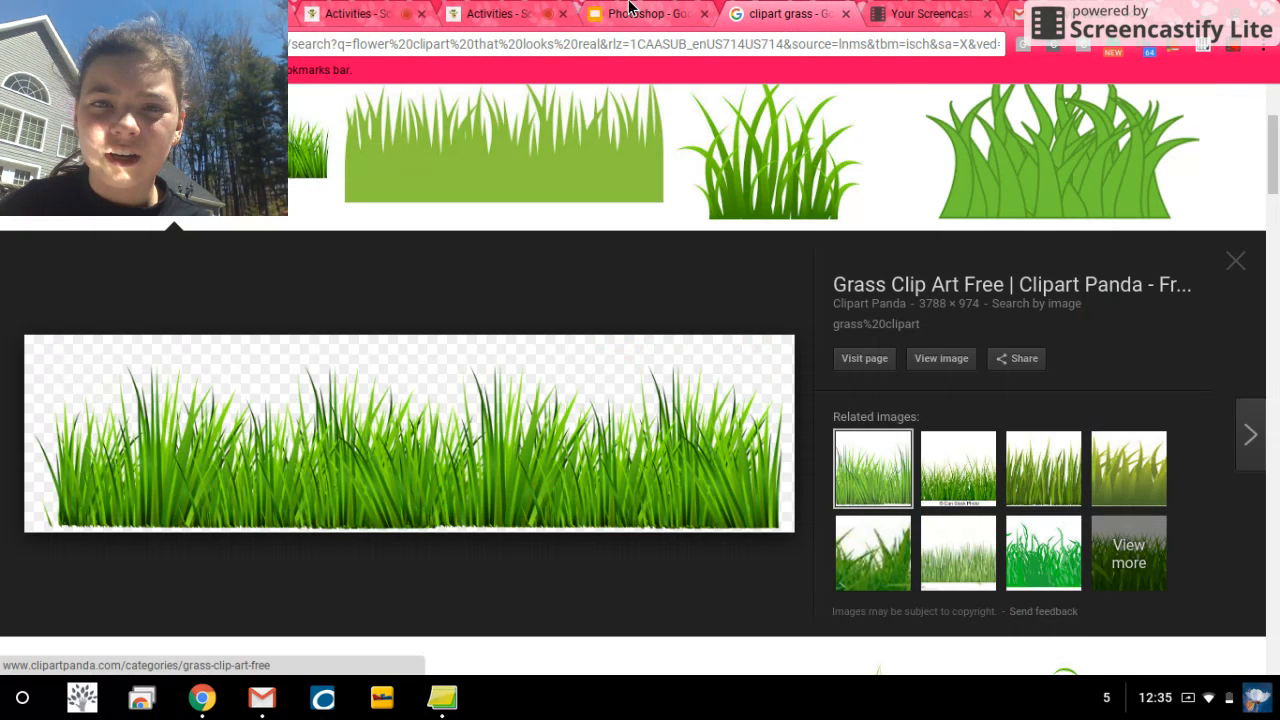
click(630, 12)
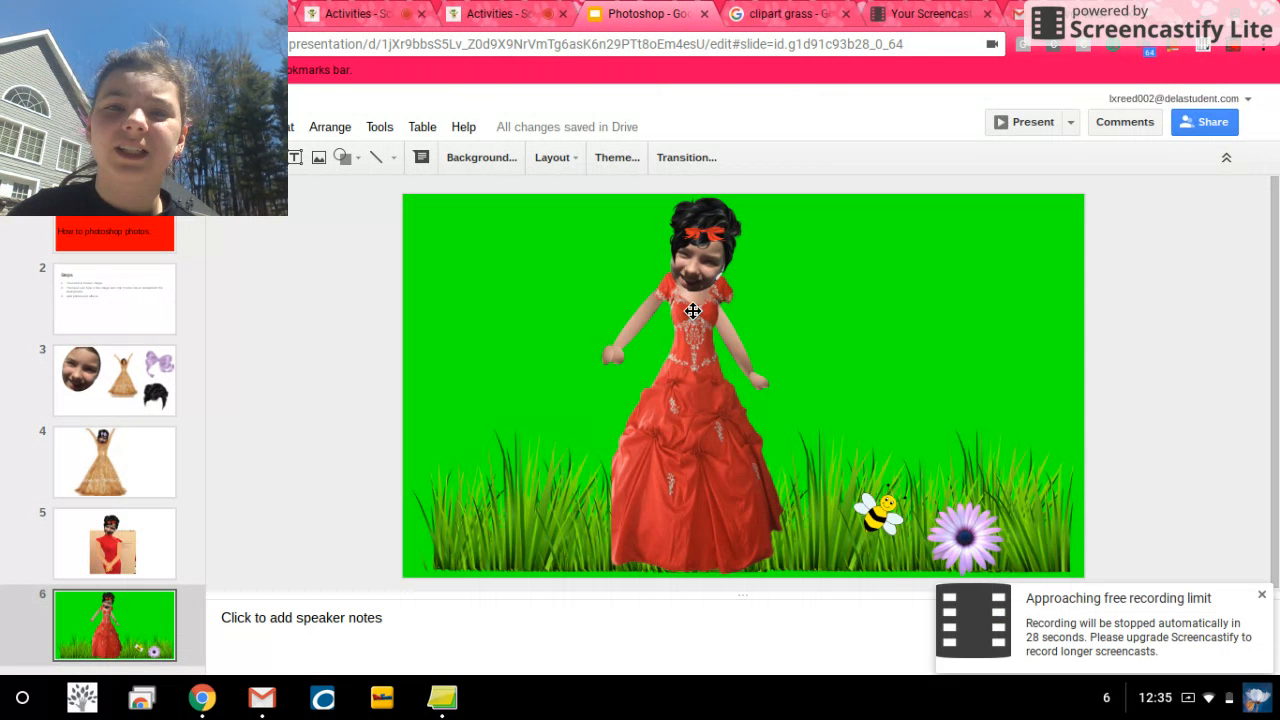
click(142, 543)
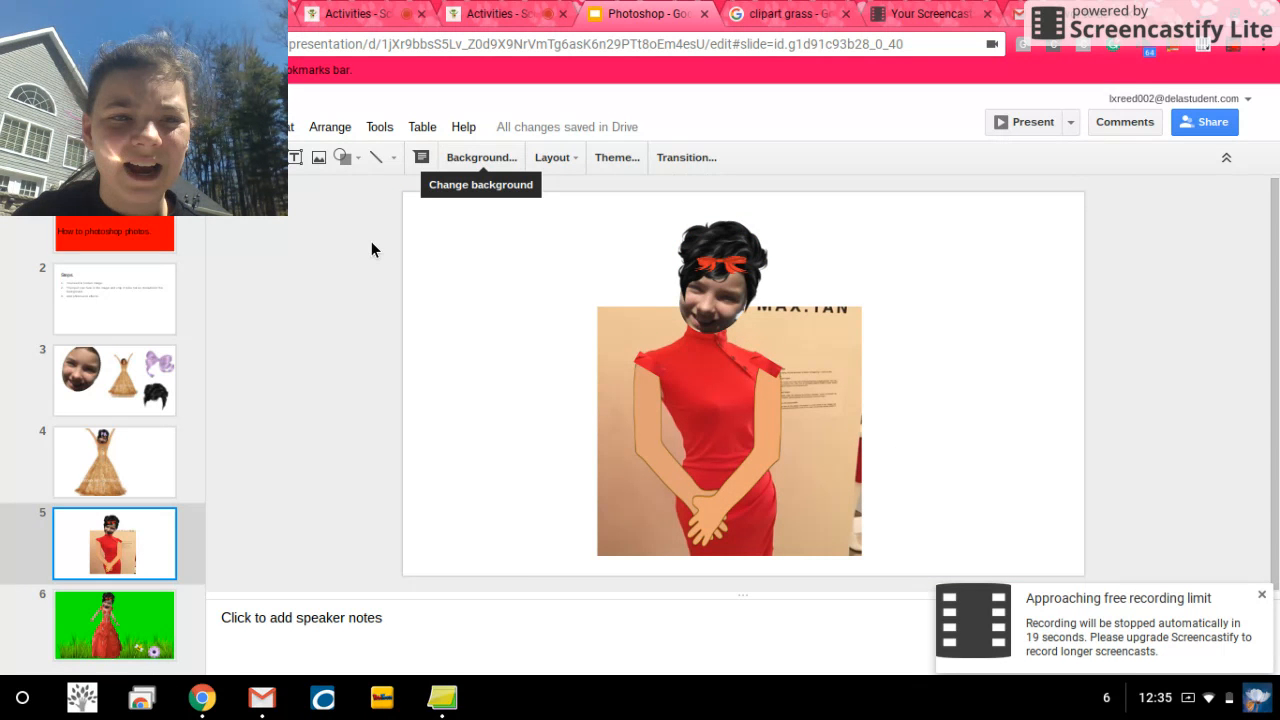
click(137, 456)
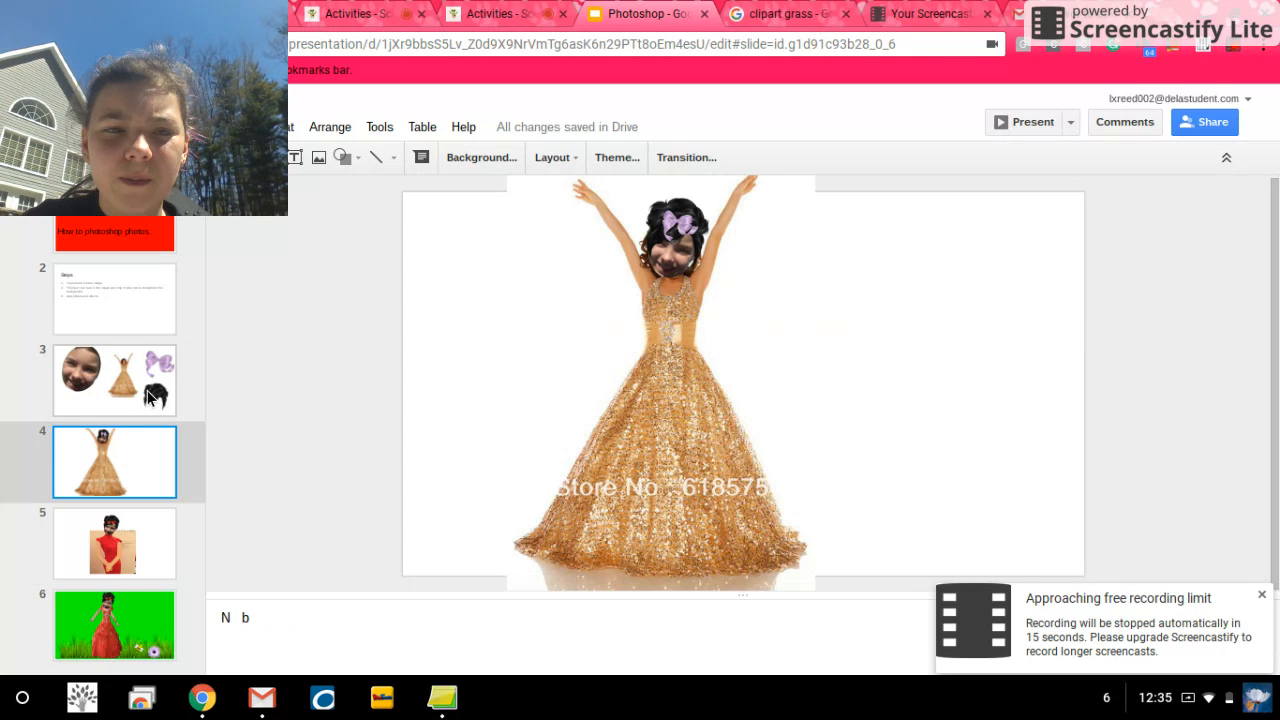
click(150, 395)
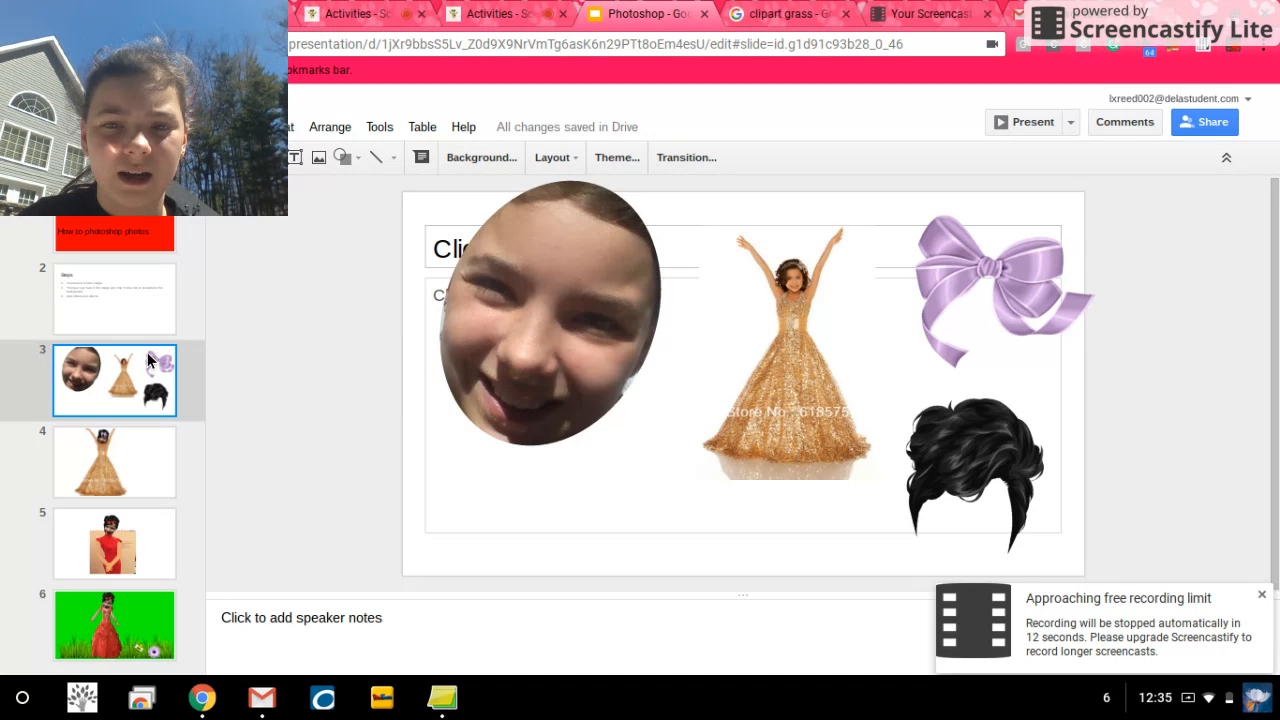
key(Up)
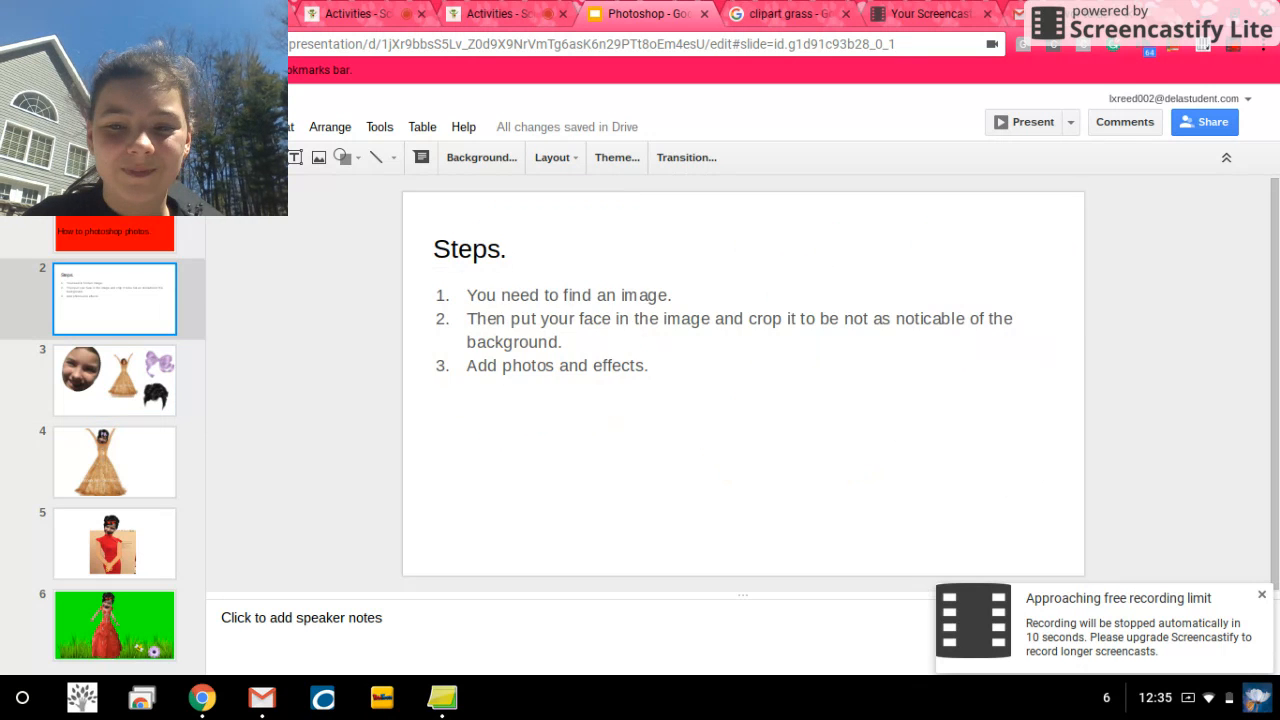
key(Up)
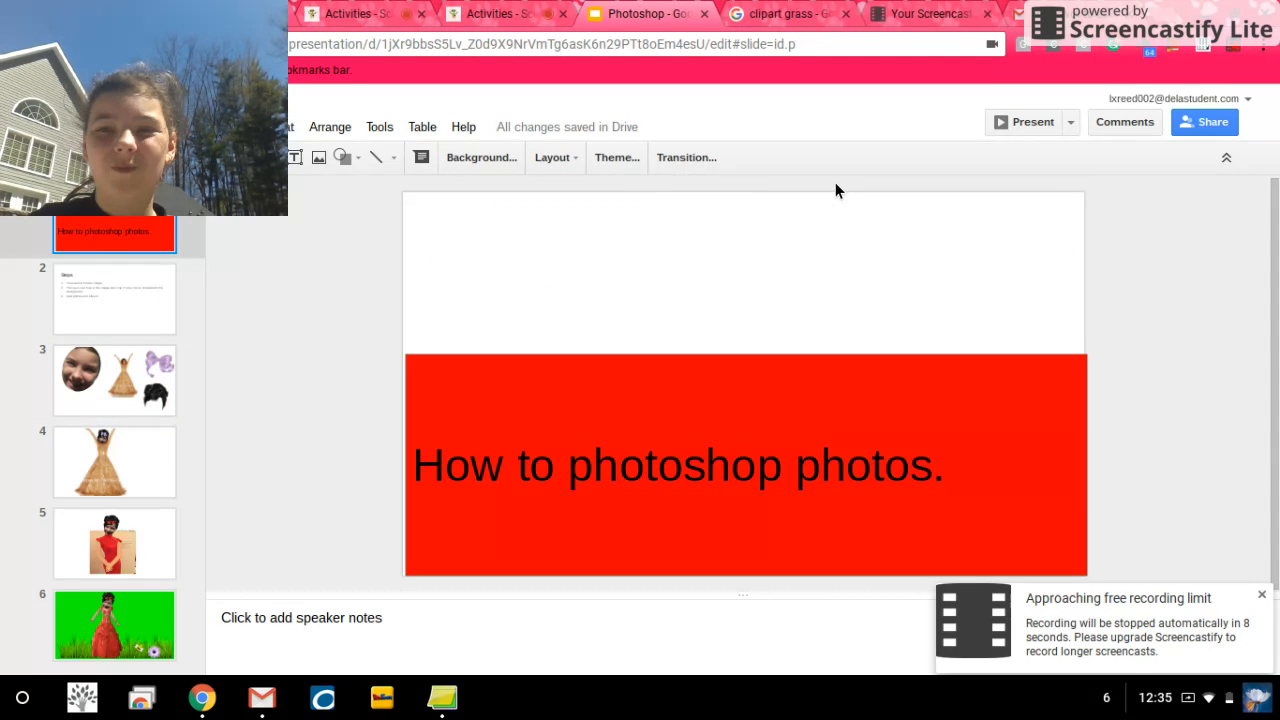